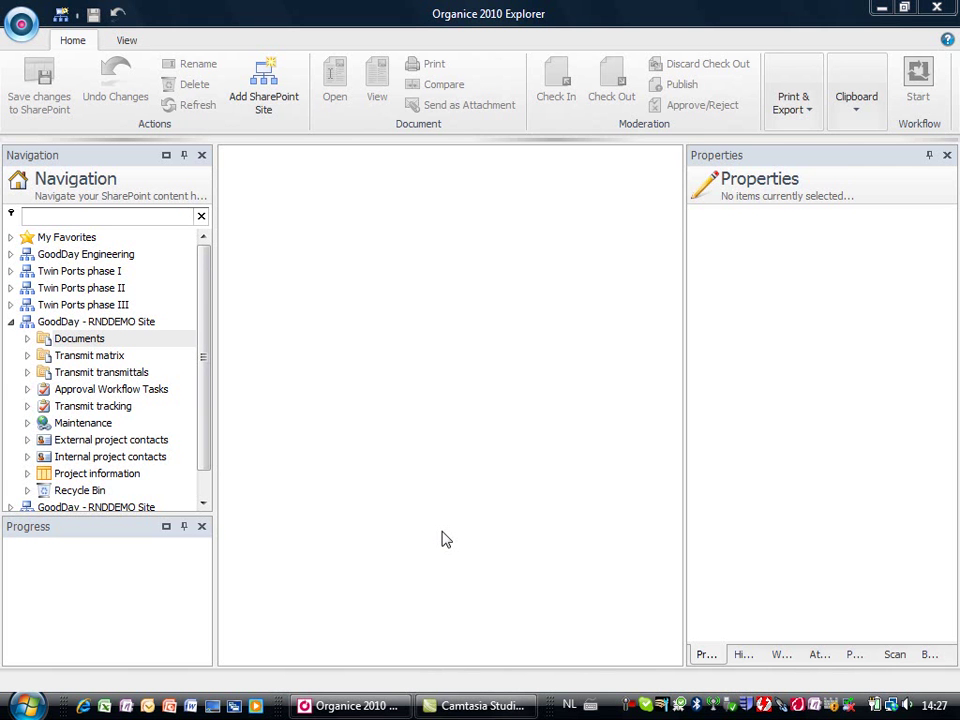
Open the GoodDay - RNDDEMO Documents library in the browser from its Navigation tree menu
right_click(129, 342)
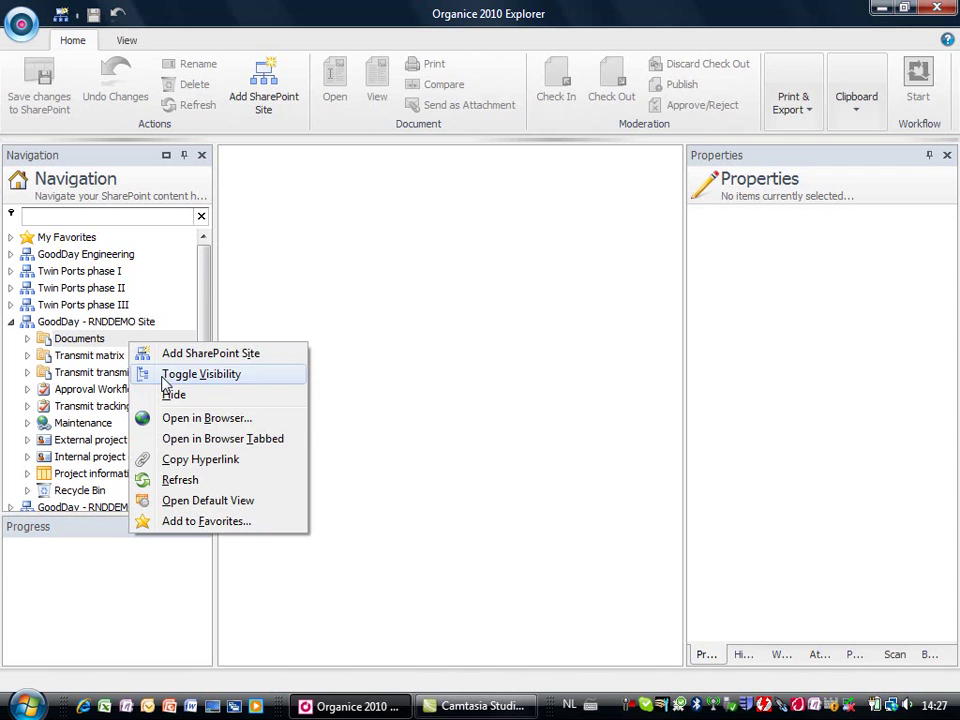
left_click(183, 420)
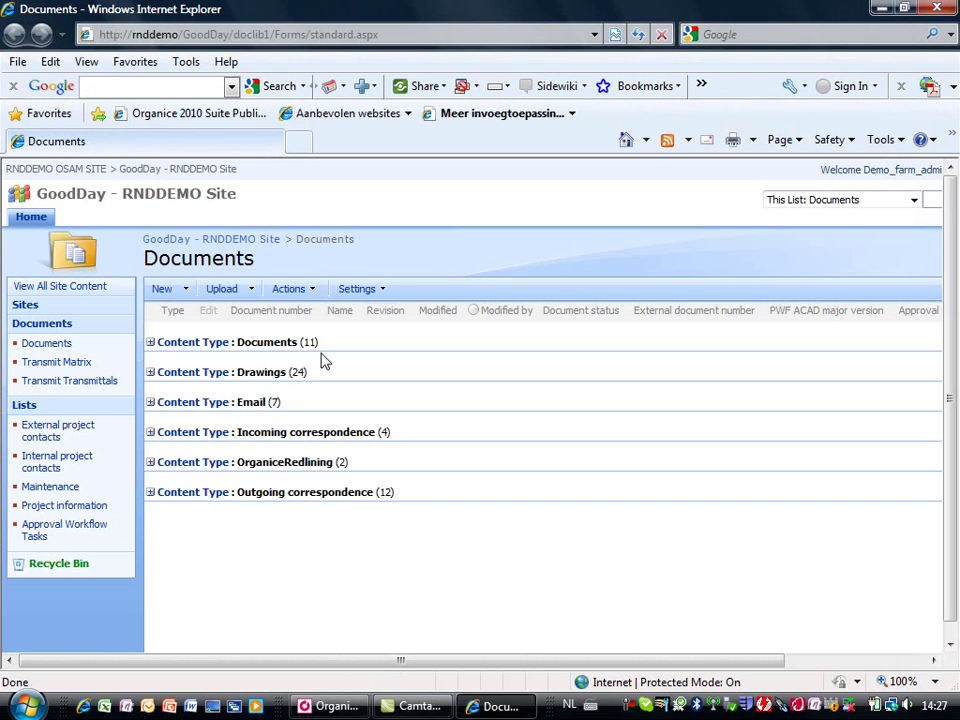
Create a Workbox workflow named 'Approval workflow' from the library's Workbox workflows settings
left_click(369, 293)
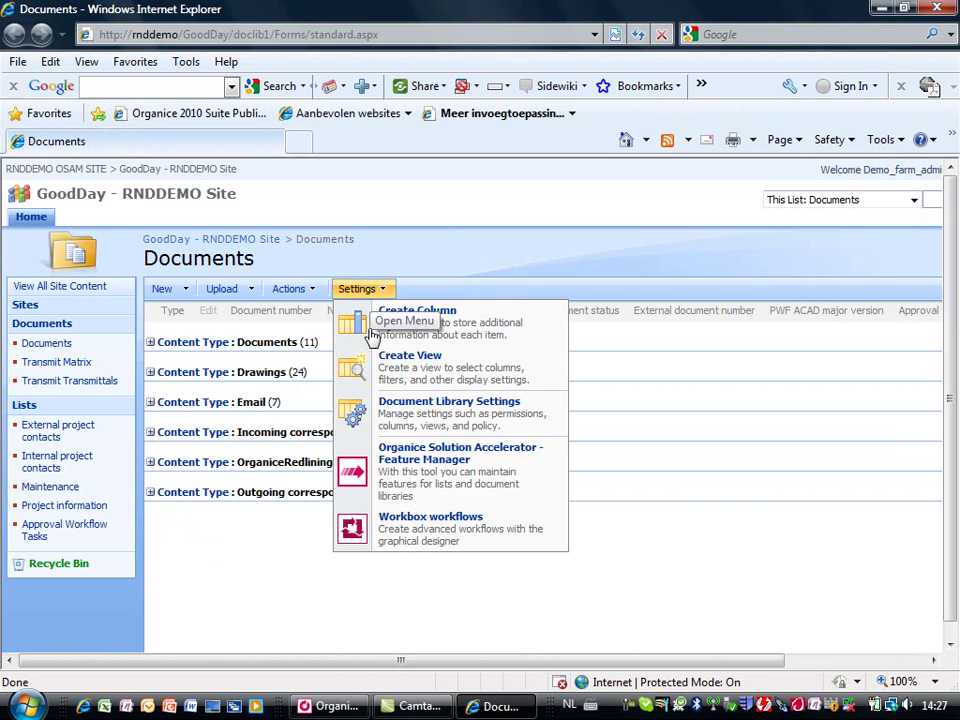
left_click(397, 530)
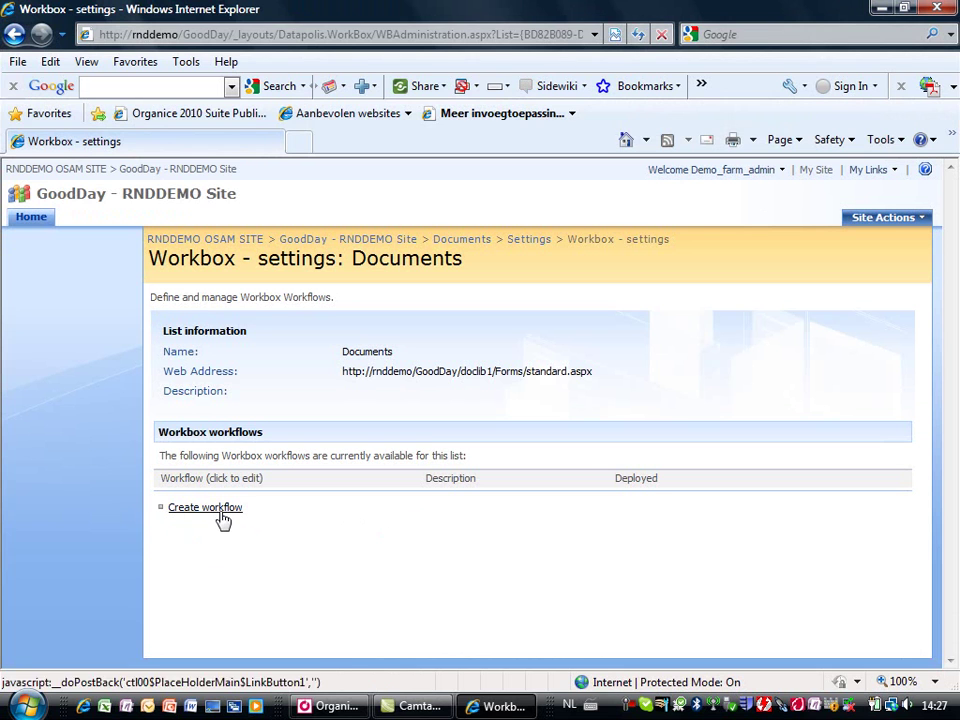
left_click(214, 514)
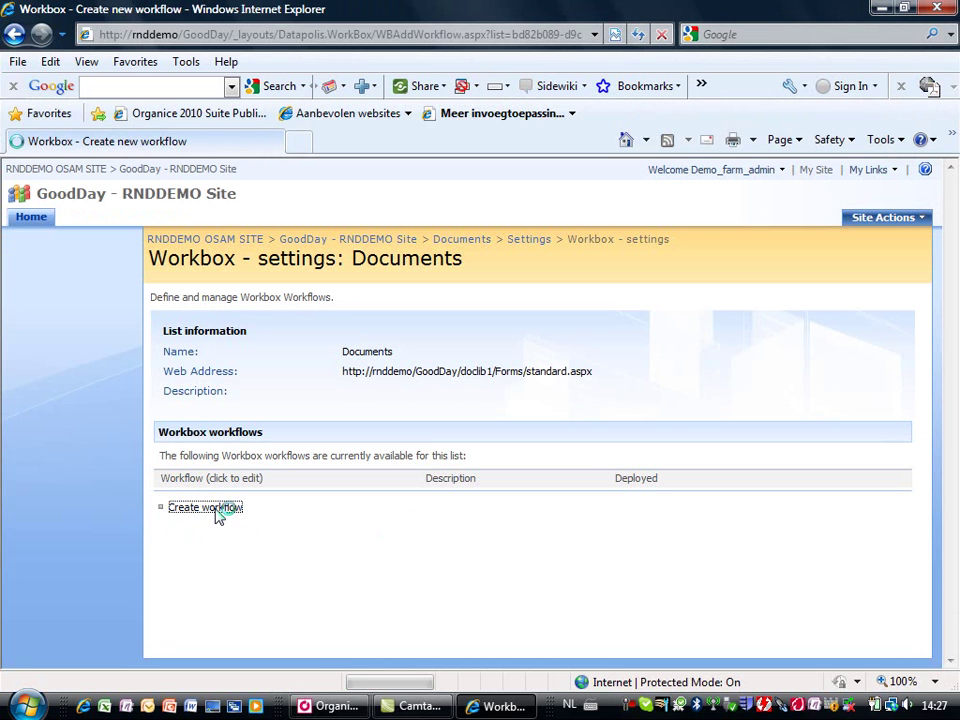
left_click(565, 342)
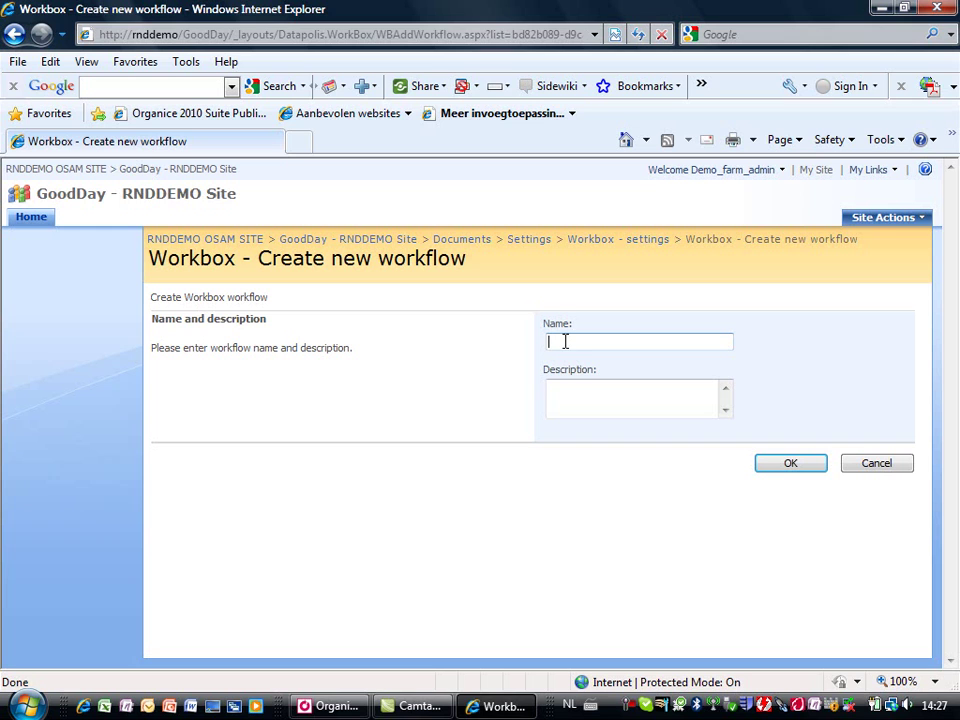
type("Aproval ")
type("workflow")
left_click(789, 464)
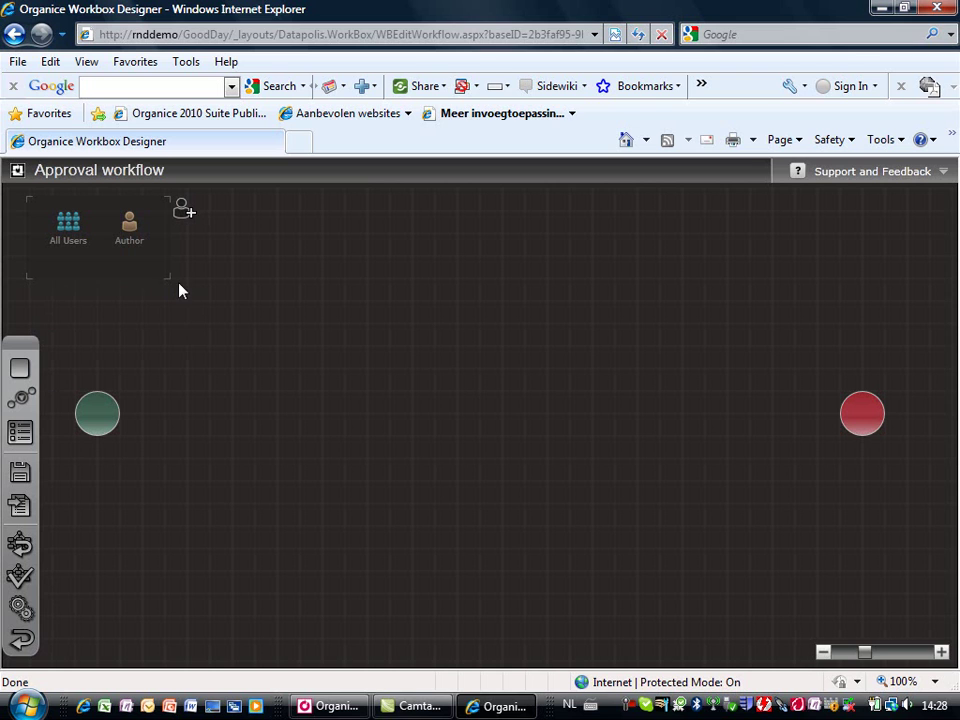
Add a state named Draft between the start and end points
left_click_drag(21, 368, 296, 407)
mouse_move(296, 407)
left_mouse_down()
mouse_move(293, 425)
mouse_move(165, 387)
left_mouse_up()
double_click(293, 413)
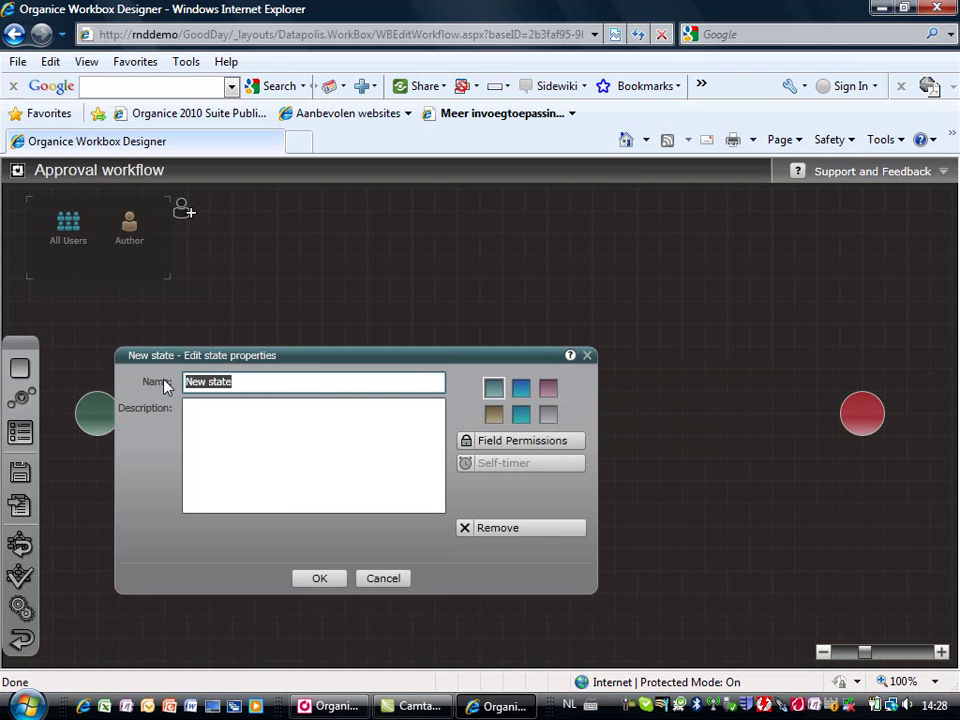
type("Draft")
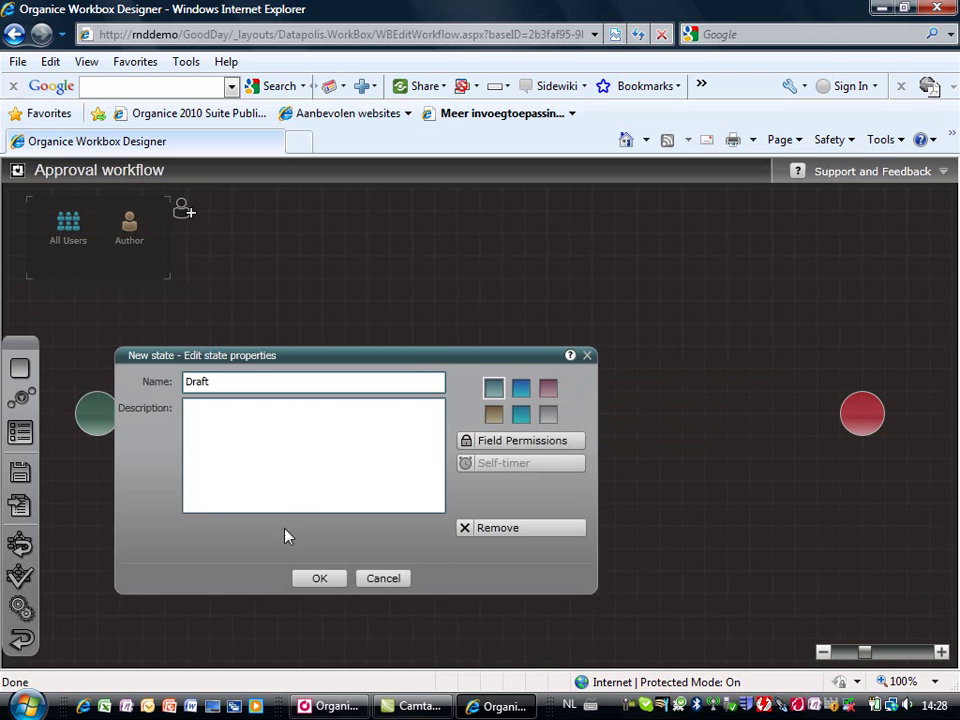
left_click(332, 580)
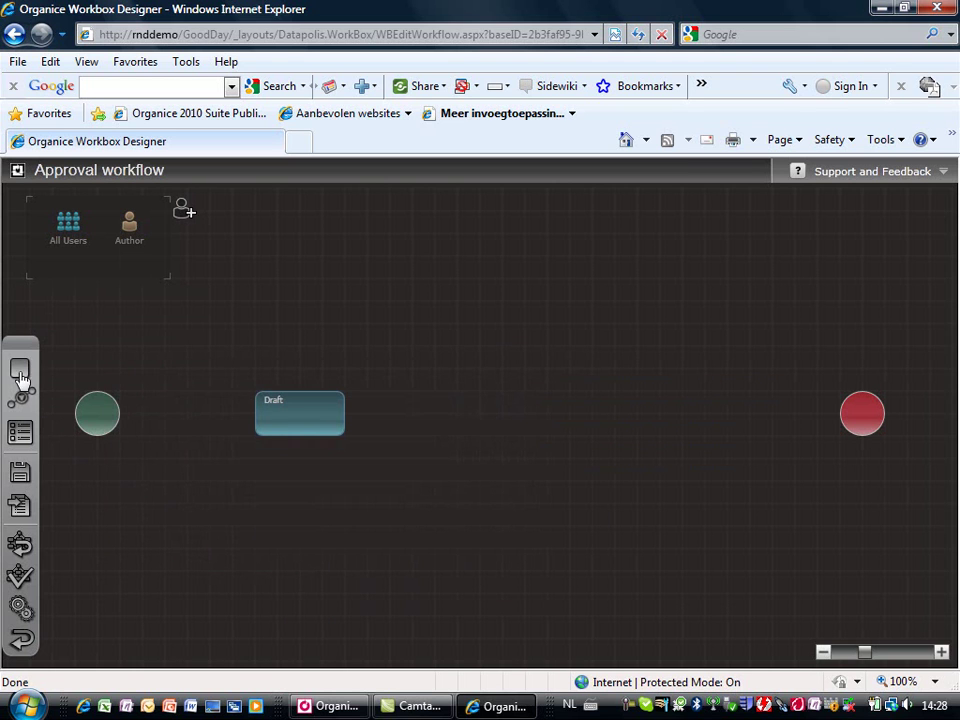
Add a second state named 'Waiting for approval' beside Draft
left_click_drag(20, 368, 565, 413)
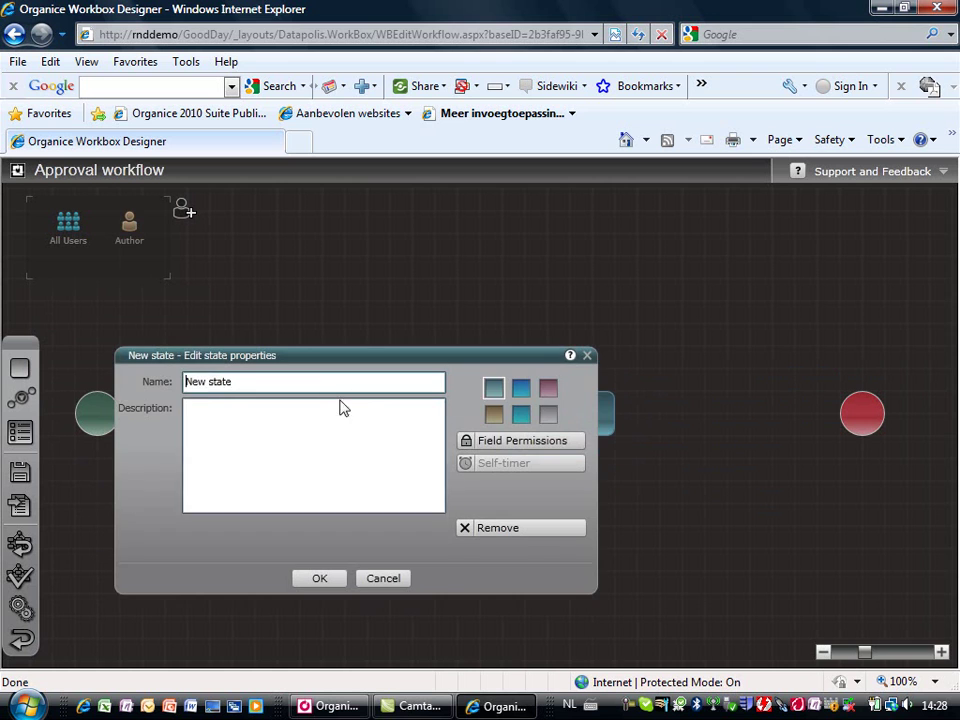
left_click_drag(305, 381, 174, 395)
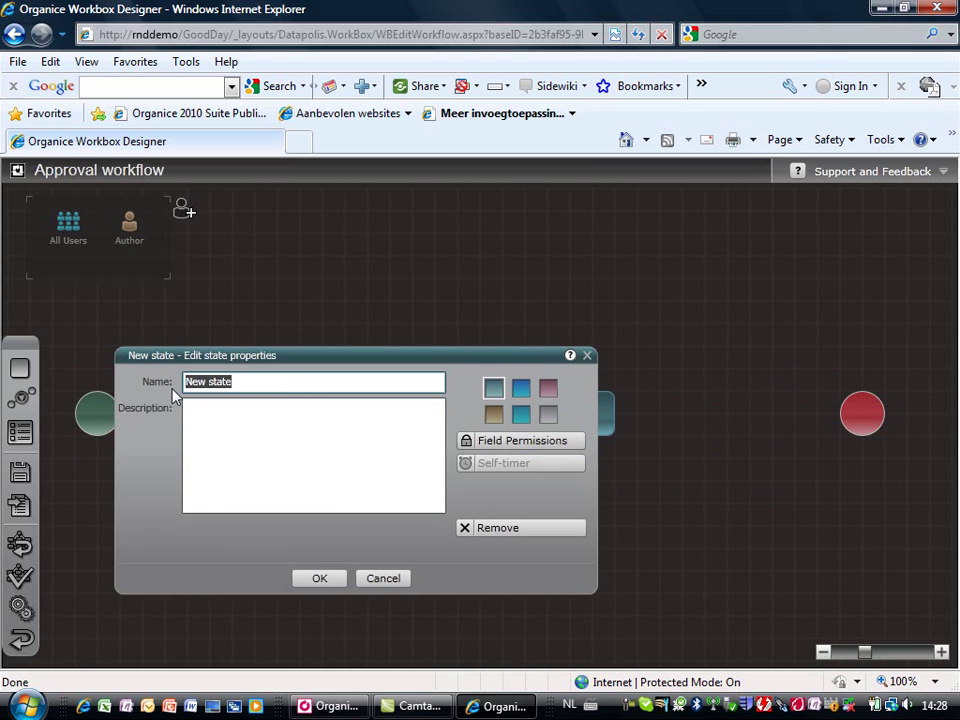
type("Waiting for ")
type("approval")
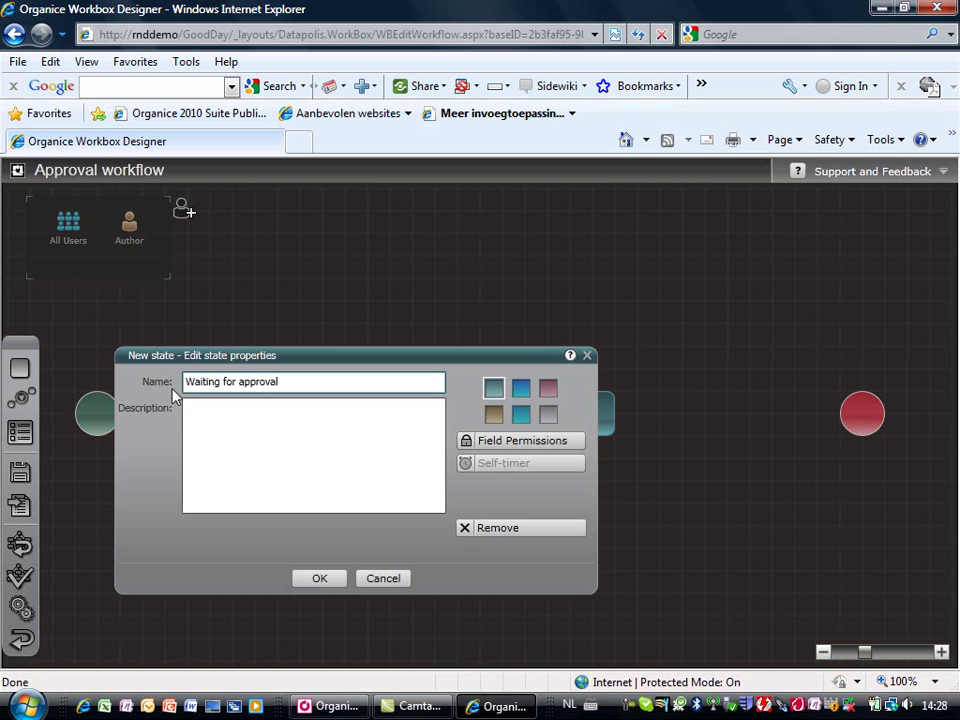
left_click(318, 579)
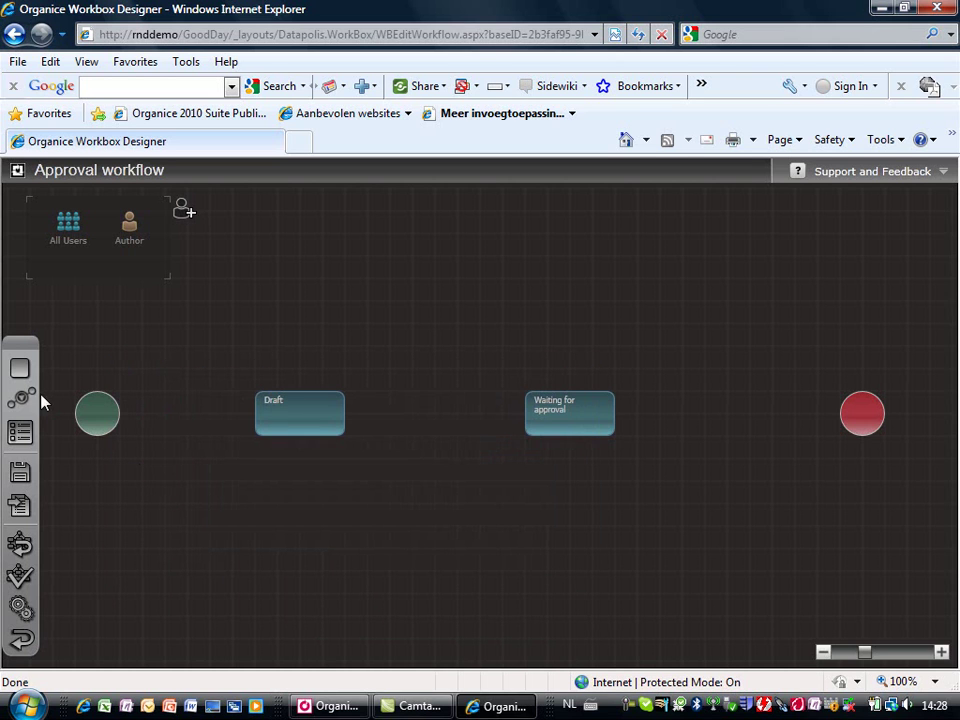
Connect start to Draft with a transition named 'New document'
mouse_move(96, 414)
left_click_drag(96, 418, 257, 414)
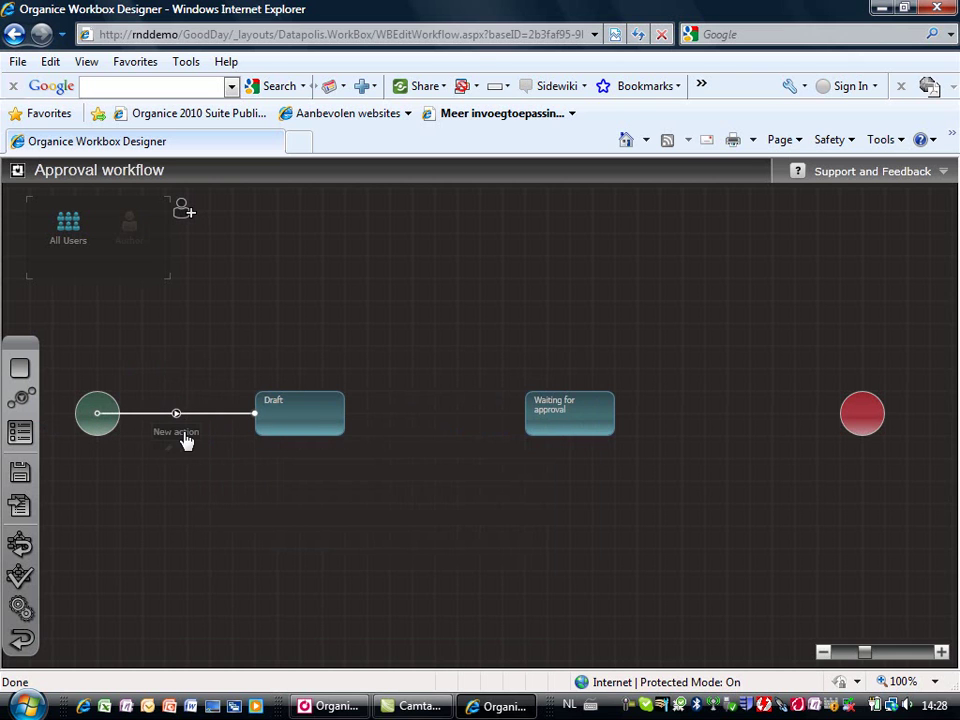
double_click(186, 441)
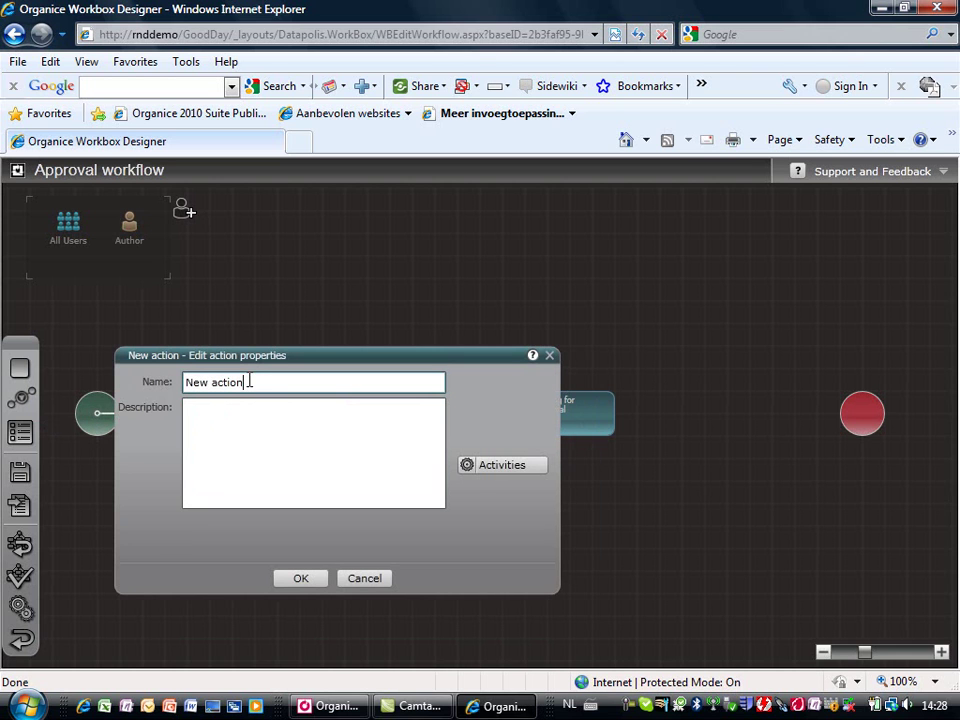
key("BackSpace")
key("BackSpace")
key("BackSpace")
key("BackSpace")
type("docu")
type("ment")
left_click(307, 580)
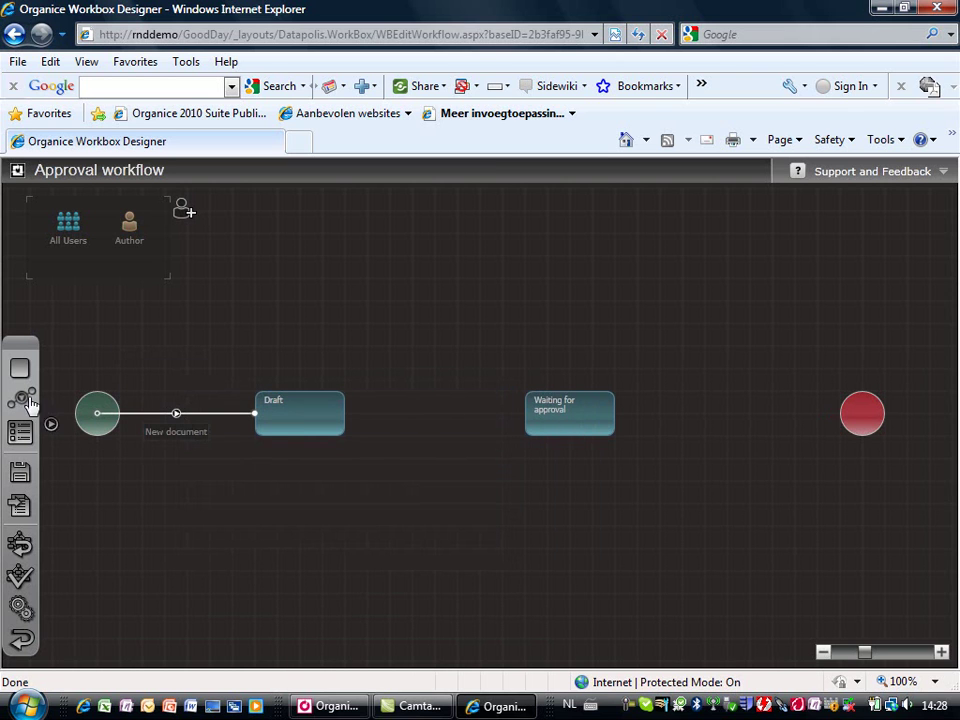
Connect Draft to Waiting for approval with a transition named 'Submit for approval'
left_click(343, 418)
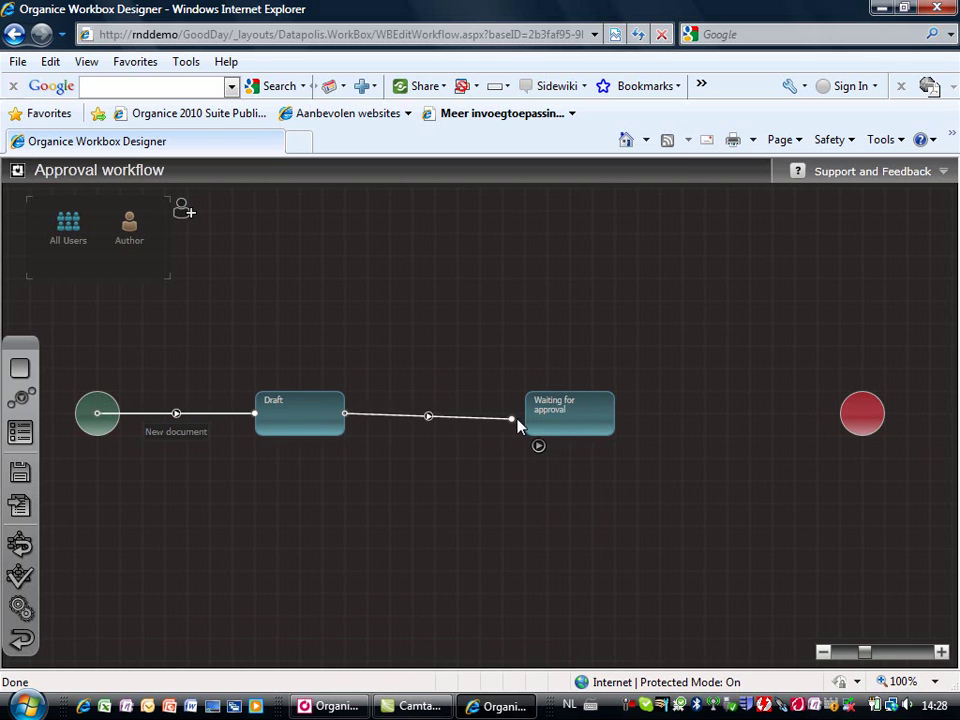
left_click_drag(343, 418, 527, 420)
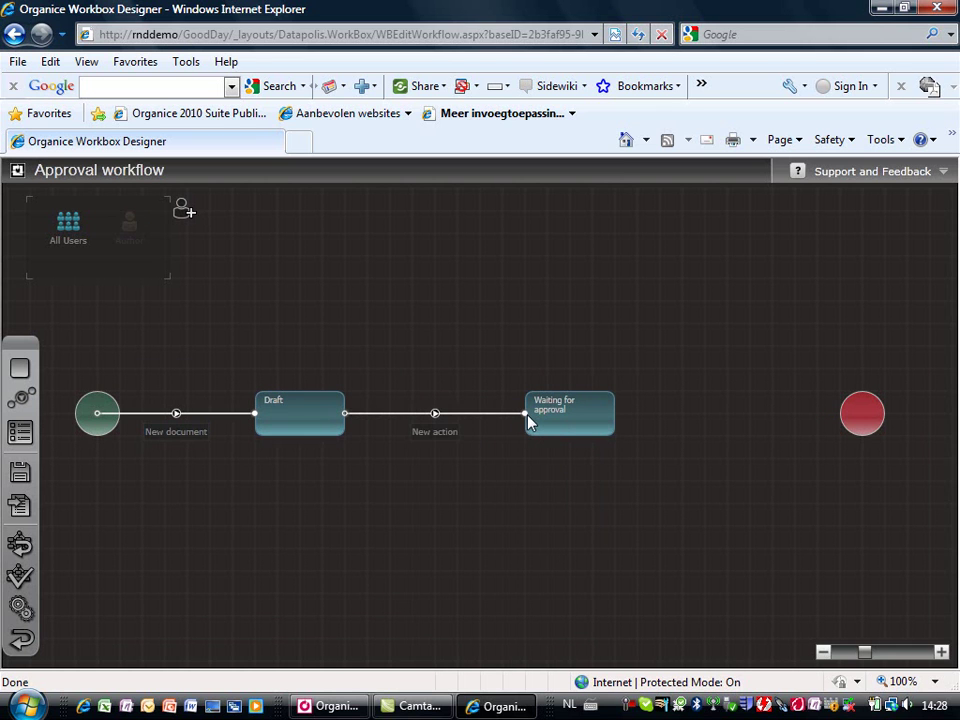
double_click(454, 440)
left_click_drag(272, 382, 163, 392)
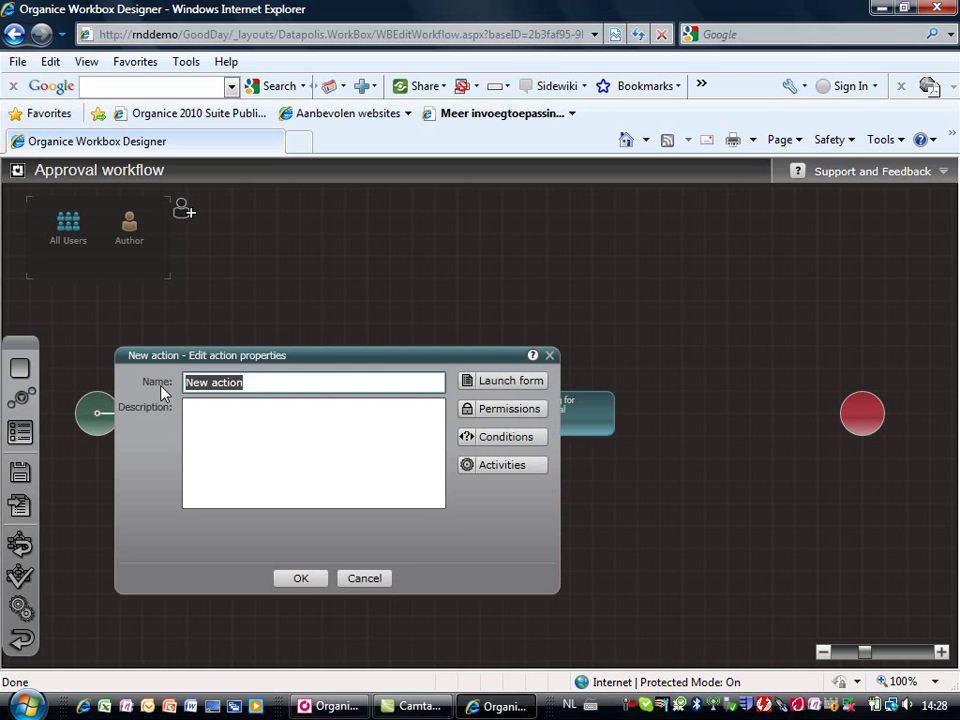
type("Submit fo")
type("r approval")
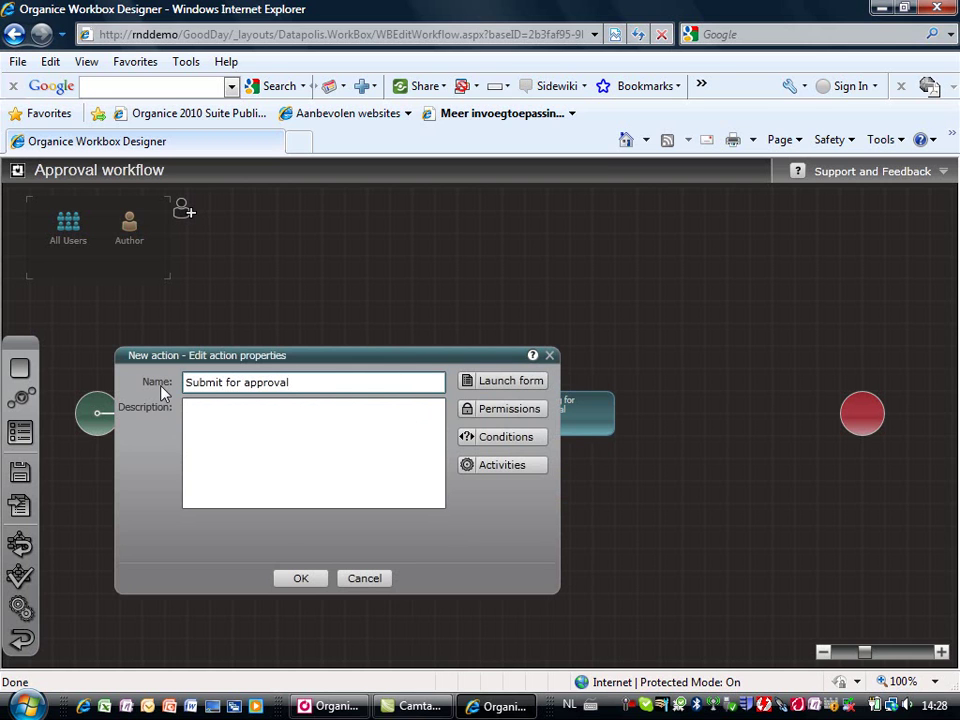
left_click(301, 578)
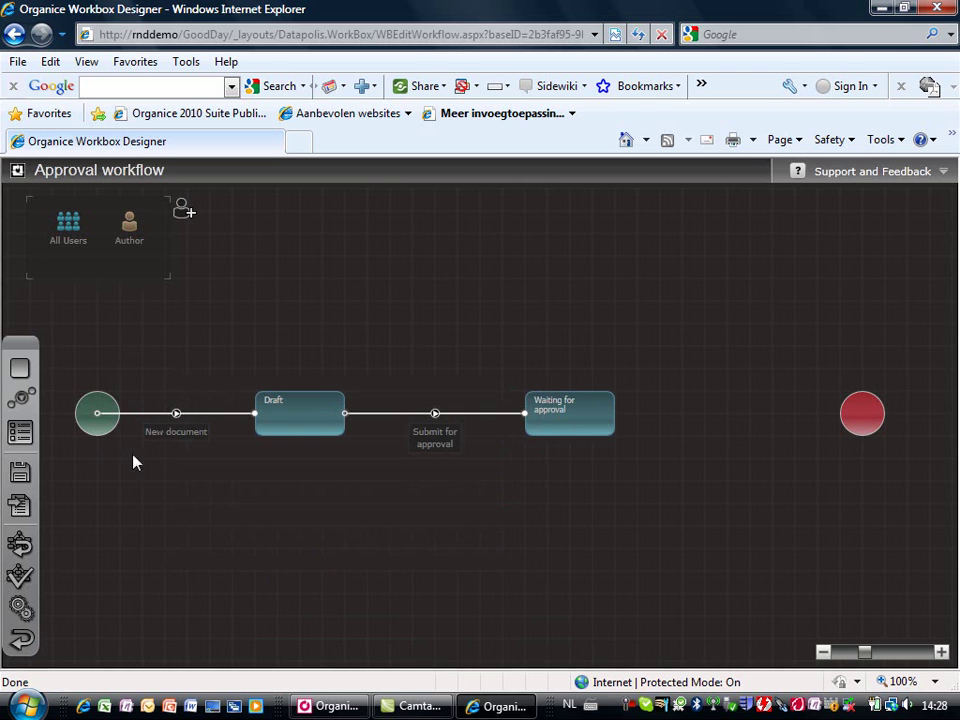
Connect Waiting for approval to the end point with a transition named Approve
left_click(590, 425)
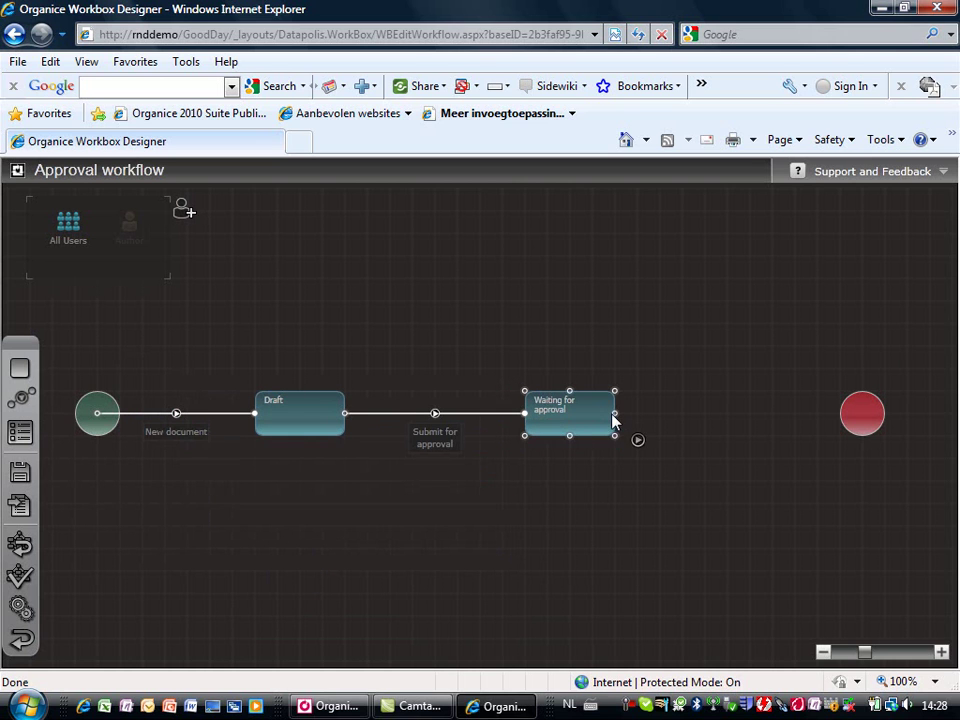
left_click_drag(614, 413, 861, 416)
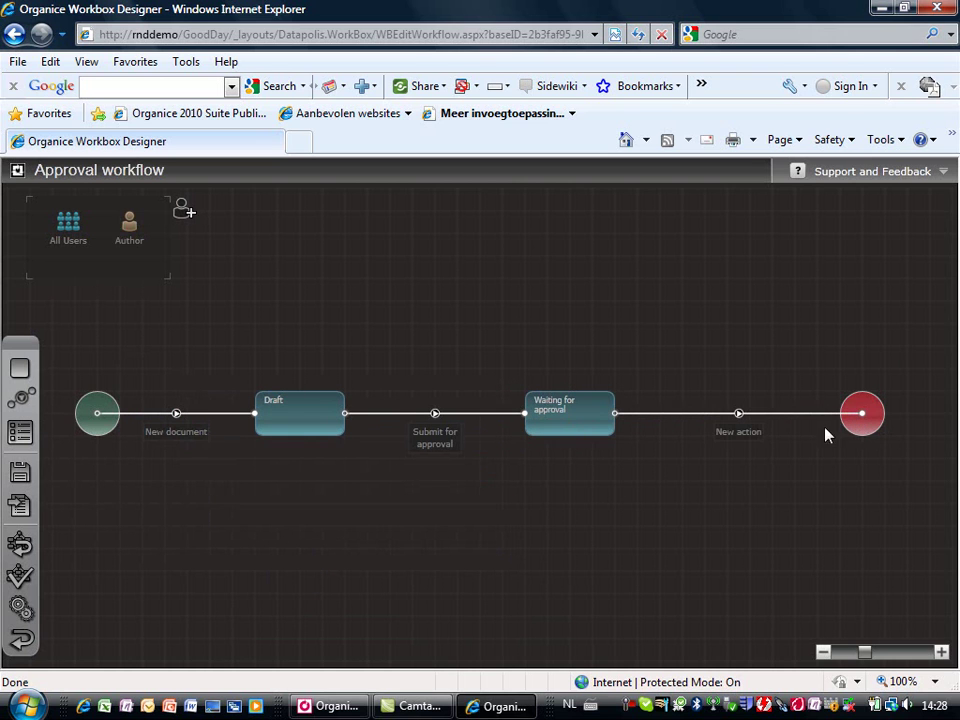
left_click(750, 440)
double_click(750, 441)
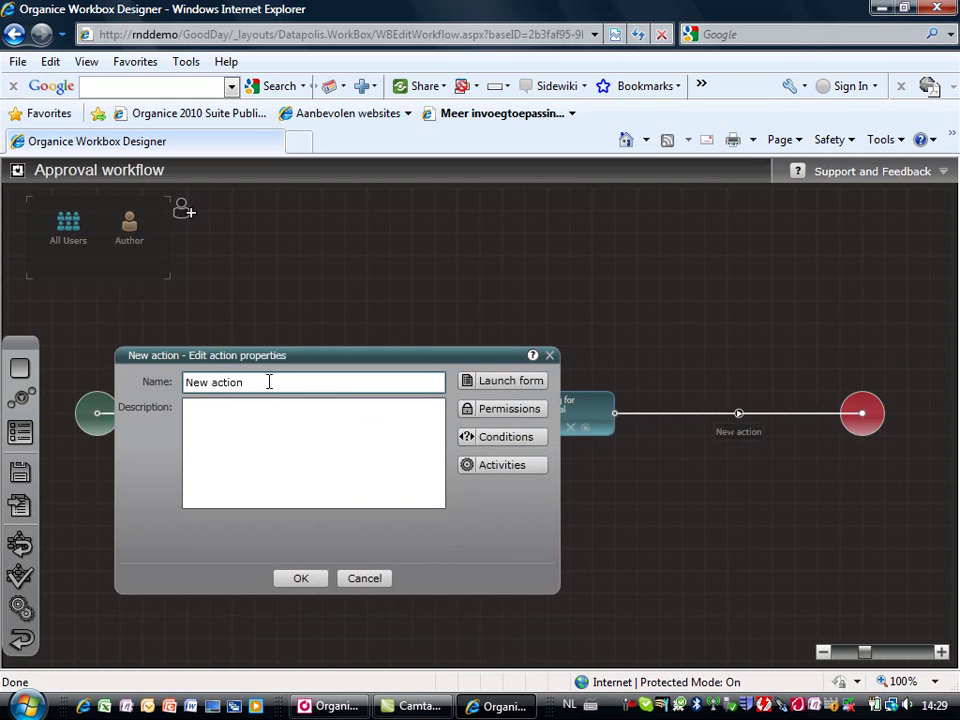
left_click_drag(268, 382, 182, 390)
type("Ap")
type("prove")
left_click(300, 578)
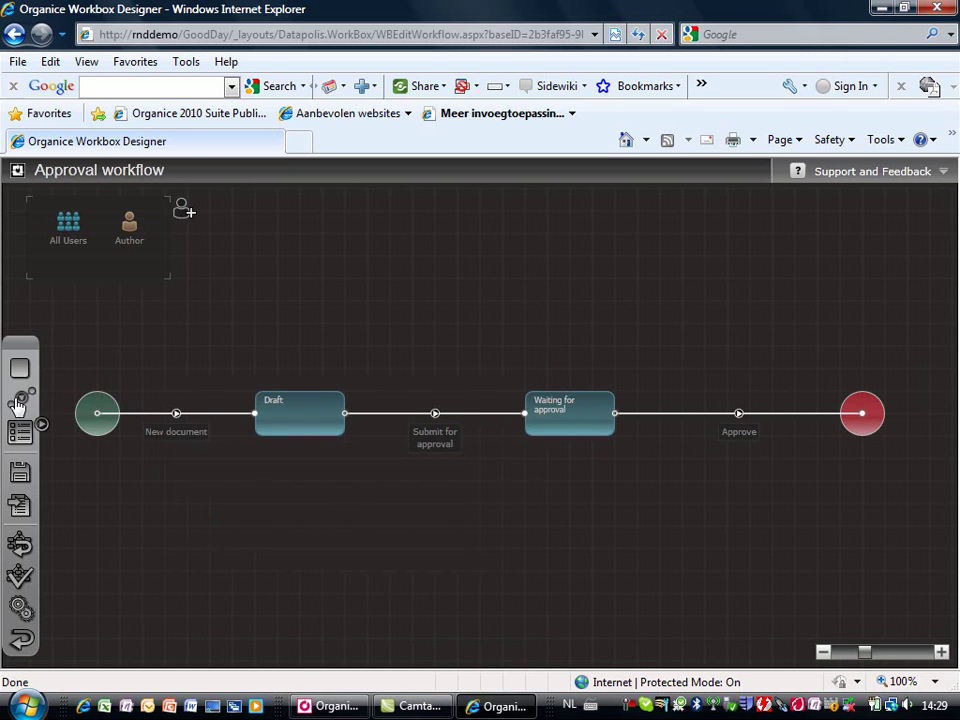
Add a Reject transition from Waiting for approval back to Draft, routed above the states
mouse_move(569, 413)
mouse_move(553, 382)
left_mouse_down()
mouse_move(313, 381)
mouse_move(303, 400)
left_mouse_up()
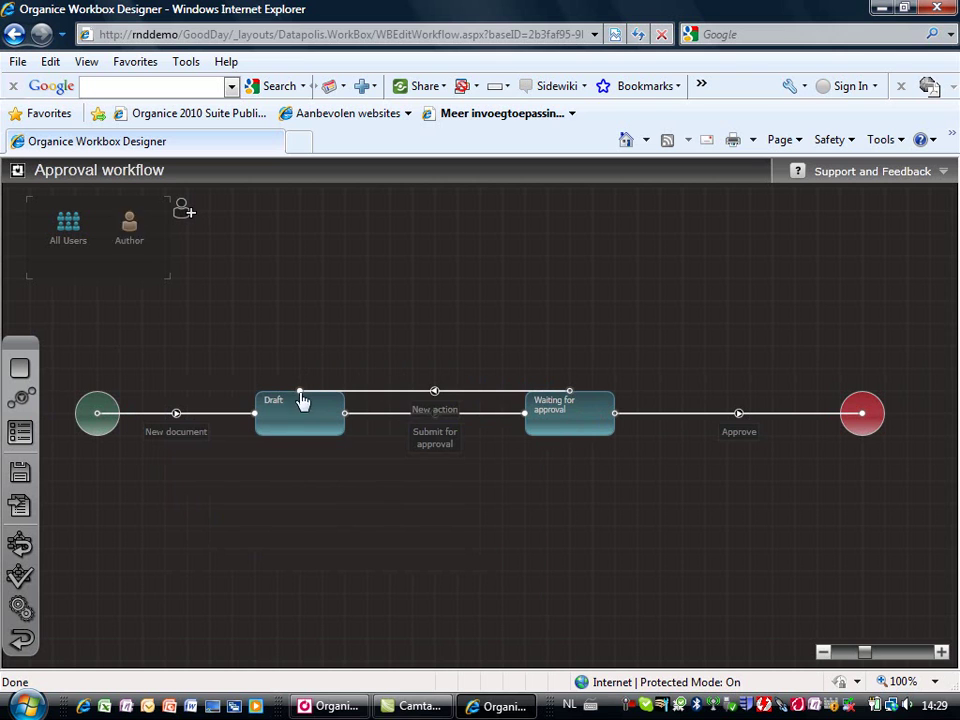
left_click_drag(368, 392, 300, 326)
mouse_move(498, 378)
left_mouse_down()
mouse_move(572, 339)
mouse_move(571, 328)
left_mouse_up()
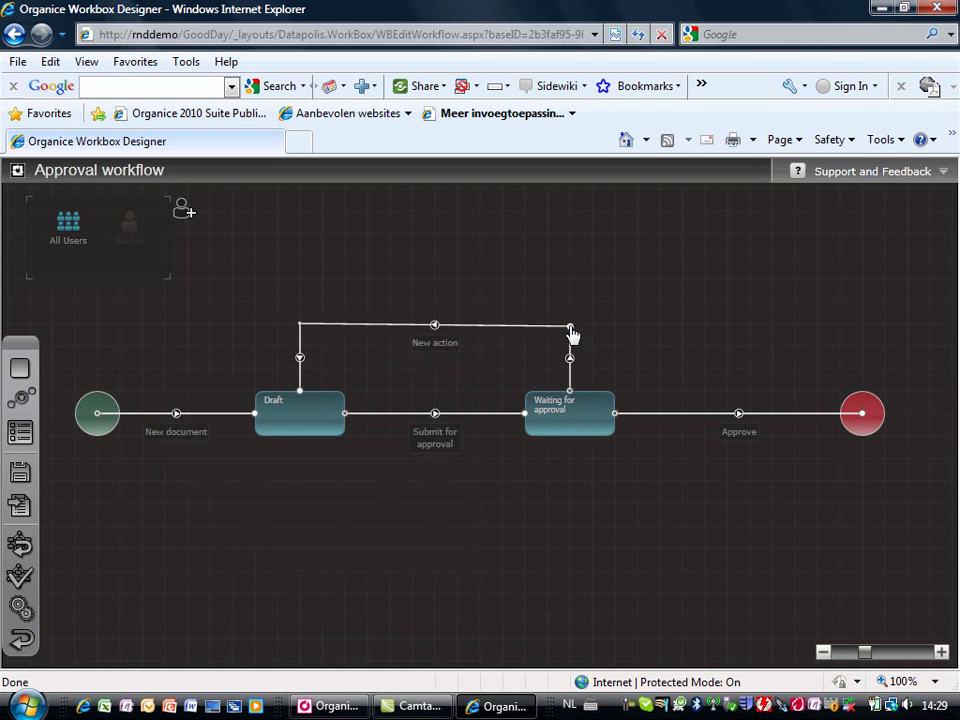
double_click(446, 348)
left_click_drag(247, 382, 182, 388)
type("Reject")
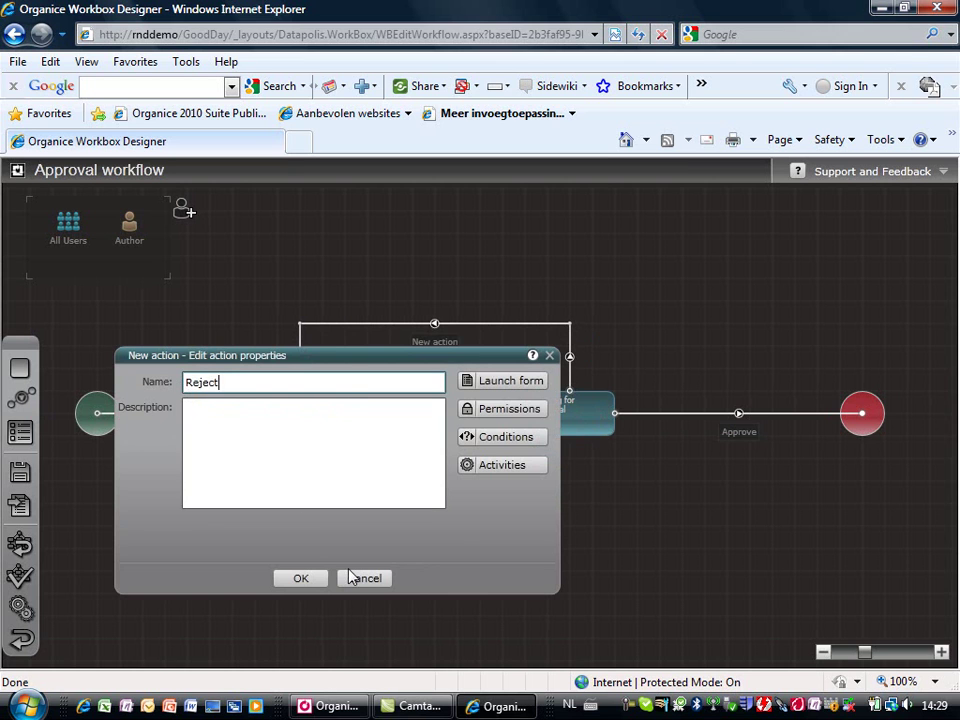
left_click(311, 584)
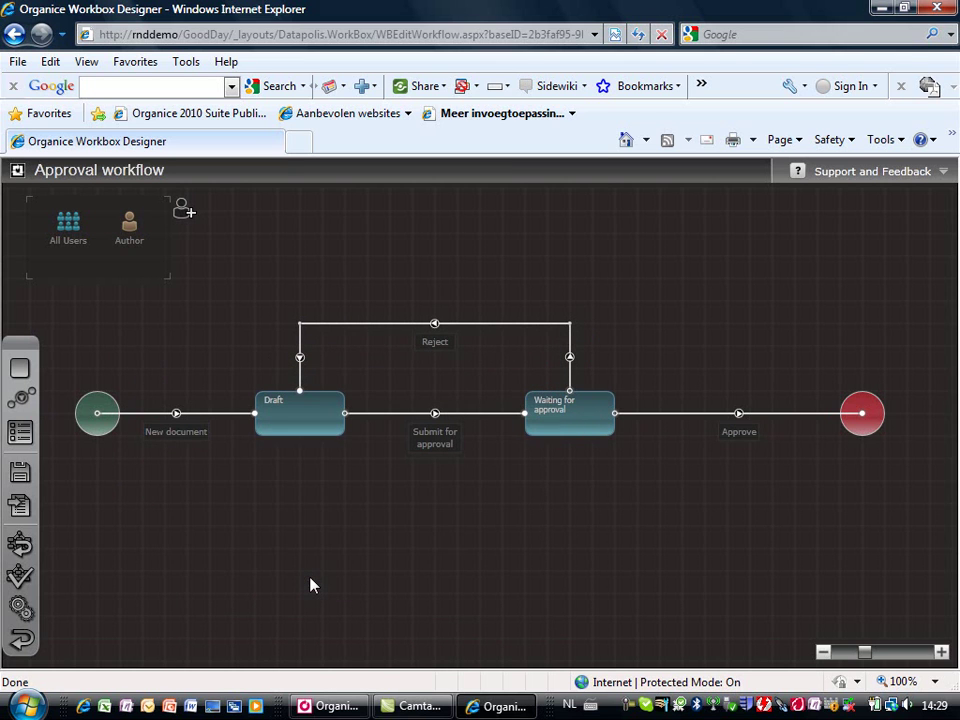
Add an If activity to Submit for approval with Check In/Out item on its true branch
left_click(435, 438)
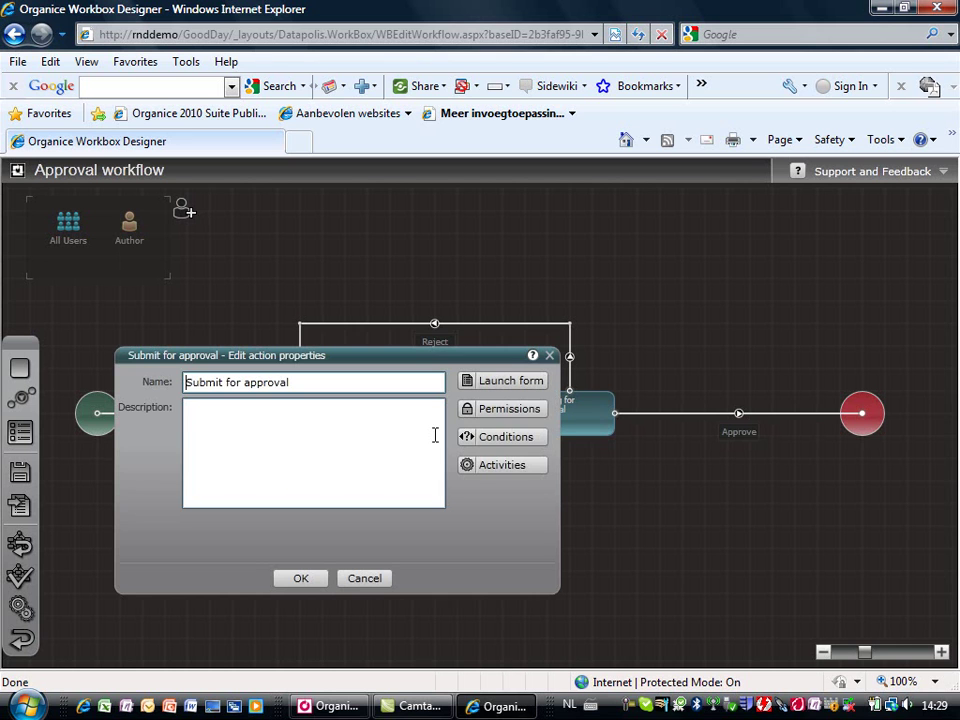
left_click(505, 470)
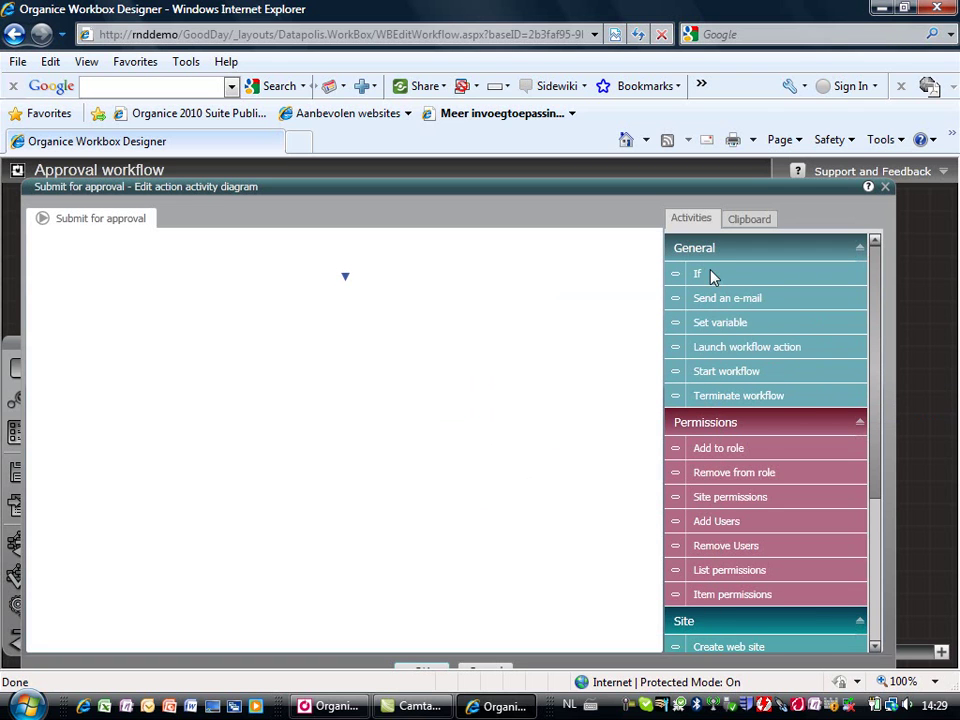
mouse_move(713, 274)
left_click_drag(712, 277, 348, 270)
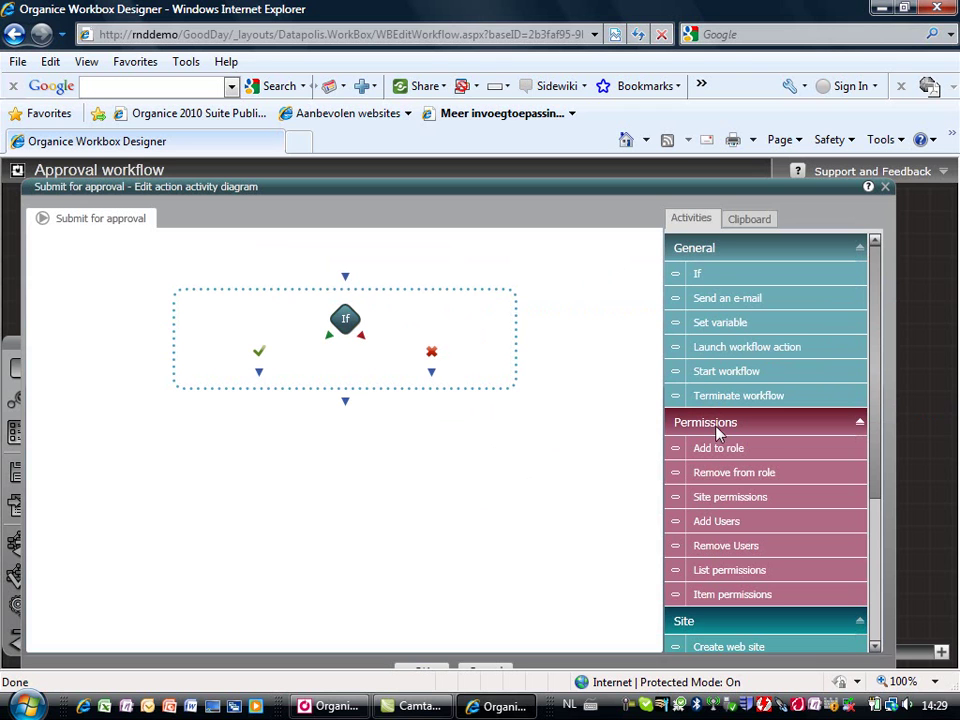
left_click_drag(872, 478, 868, 632)
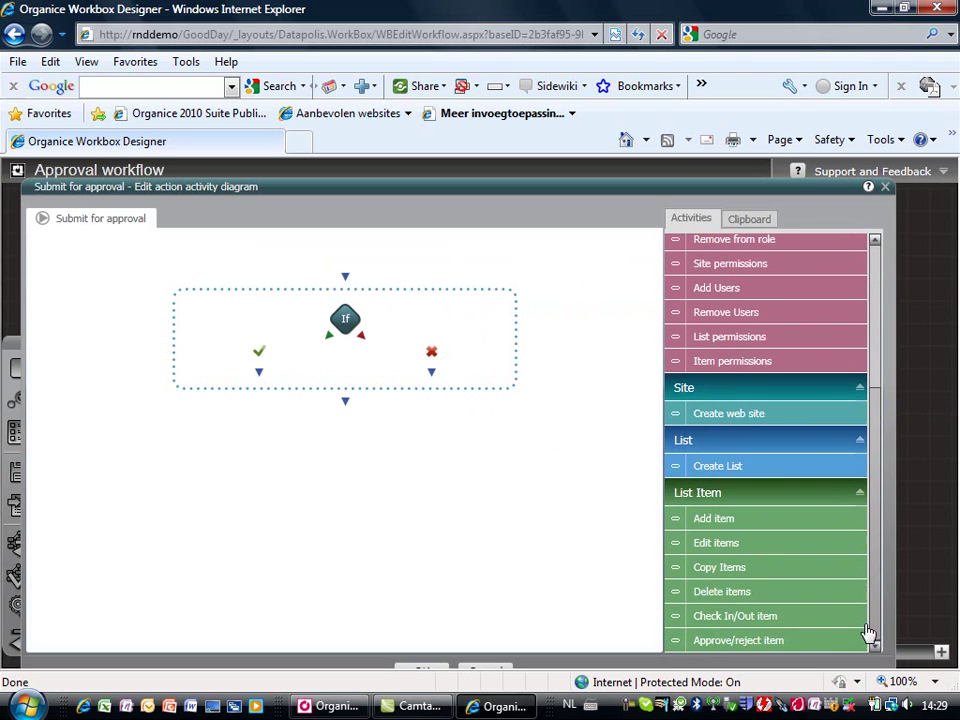
mouse_move(700, 620)
left_mouse_down()
mouse_move(316, 424)
mouse_move(260, 381)
left_mouse_up()
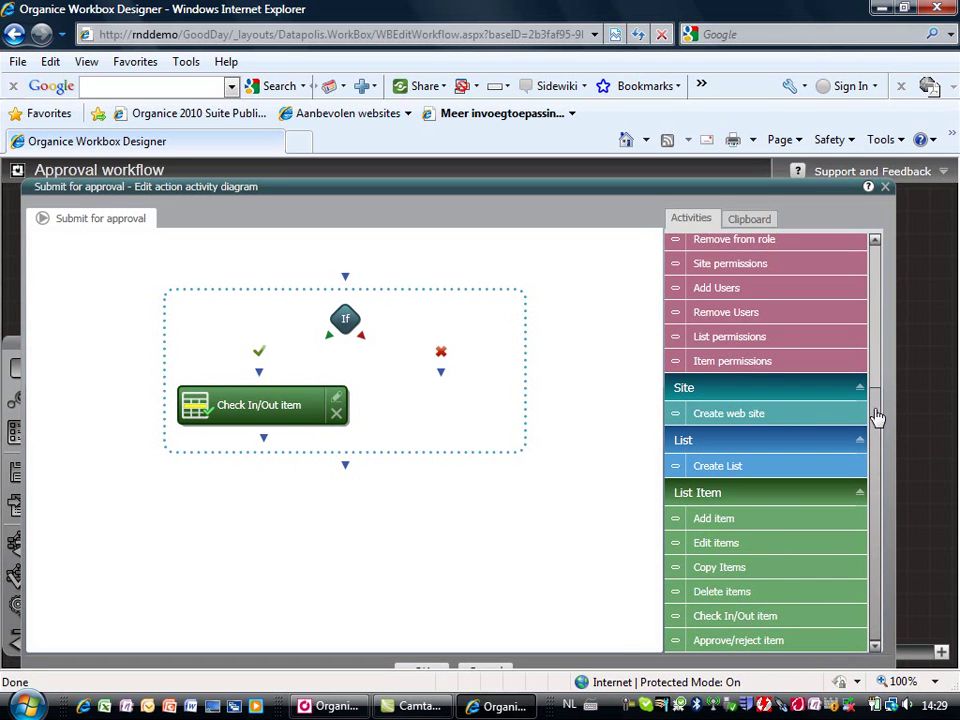
Put Send an e-mail then Remove from role on the If's false branch
left_click_drag(878, 414, 876, 259)
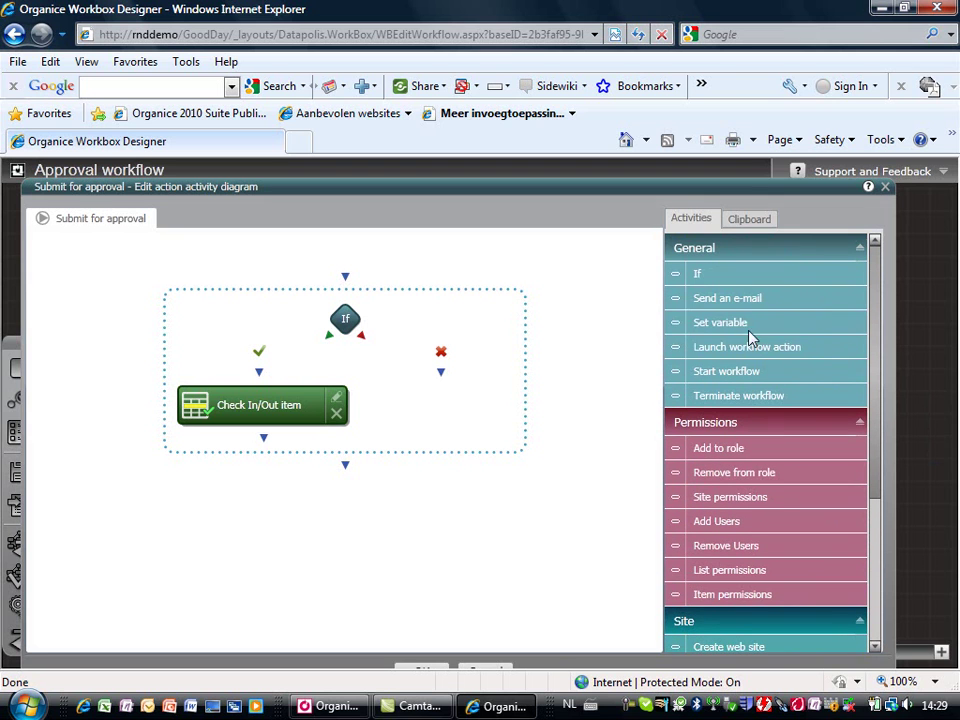
mouse_move(743, 309)
left_mouse_down()
mouse_move(432, 393)
mouse_move(441, 390)
left_mouse_up()
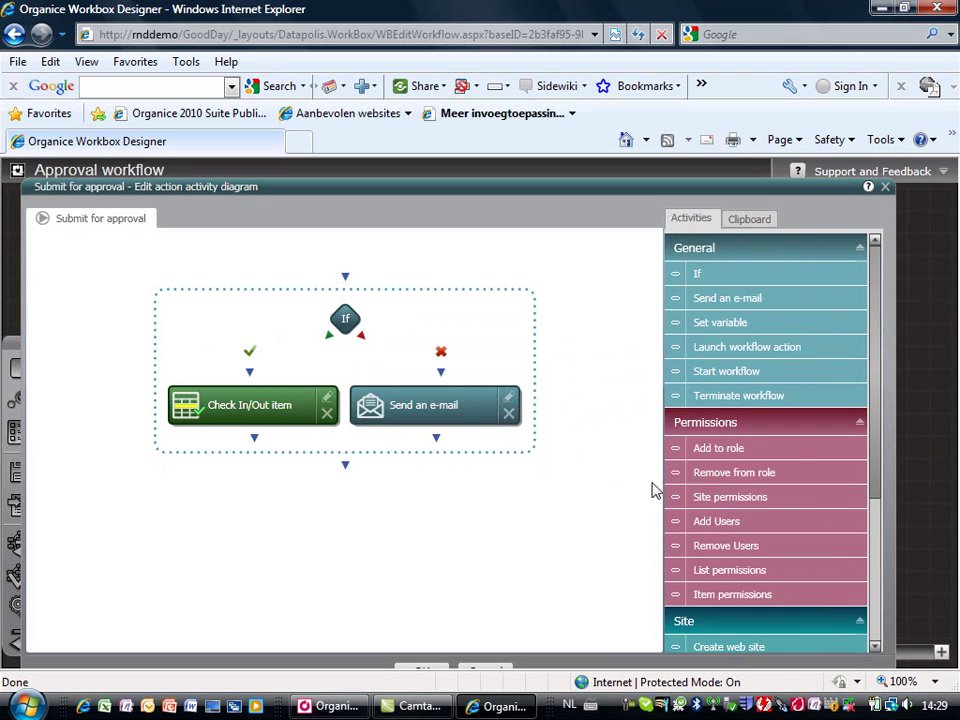
left_click_drag(720, 485, 437, 454)
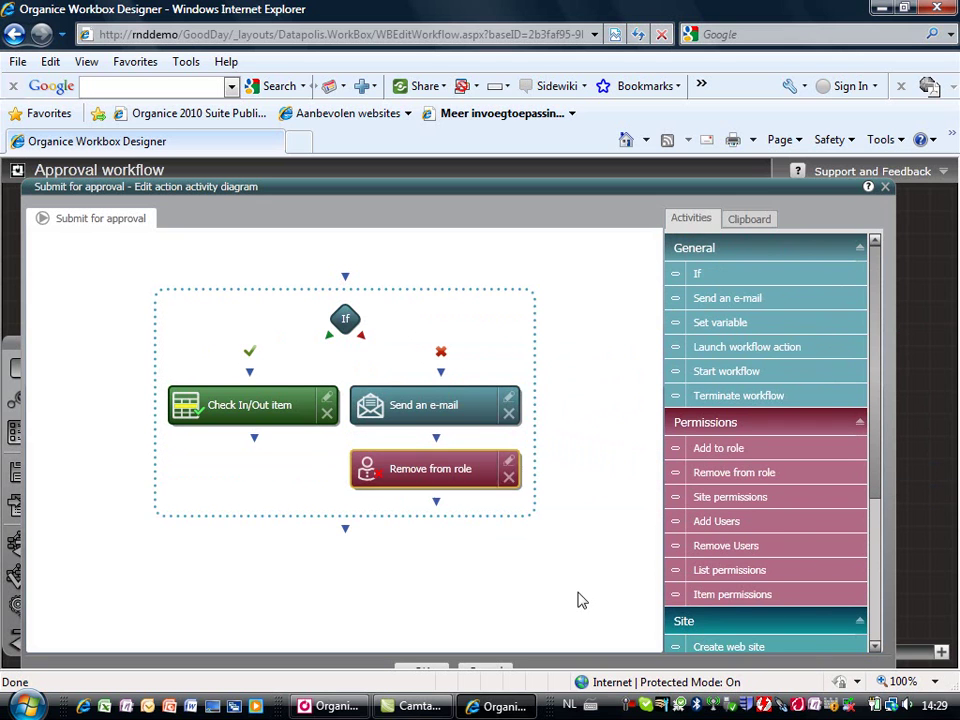
left_click(492, 670)
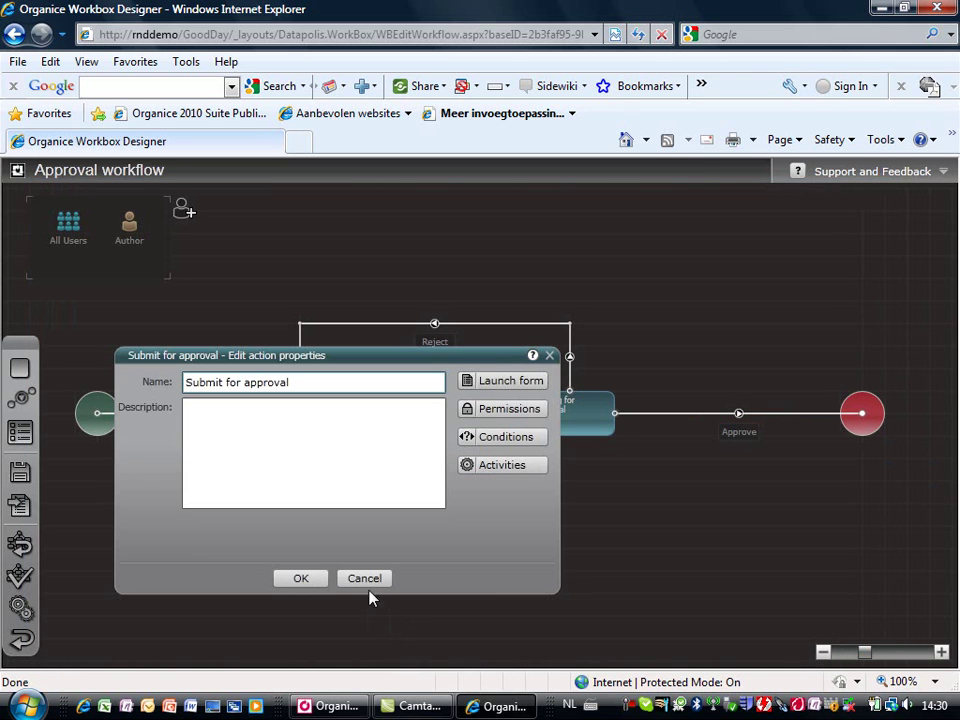
Create a new role named Approver with the blue single-person icon
left_click(366, 579)
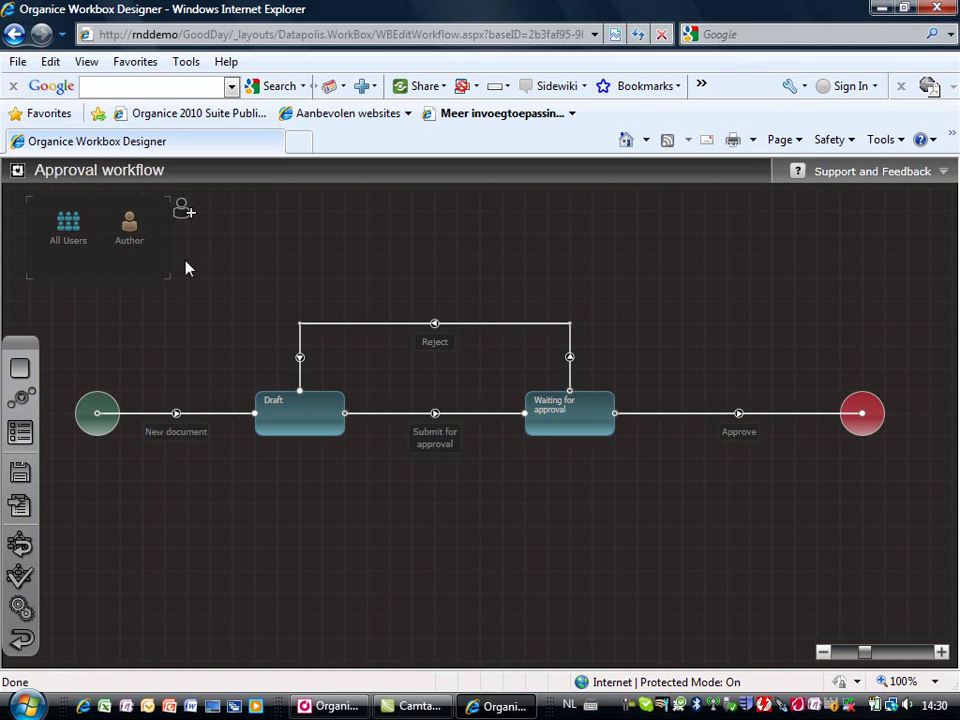
left_click(183, 215)
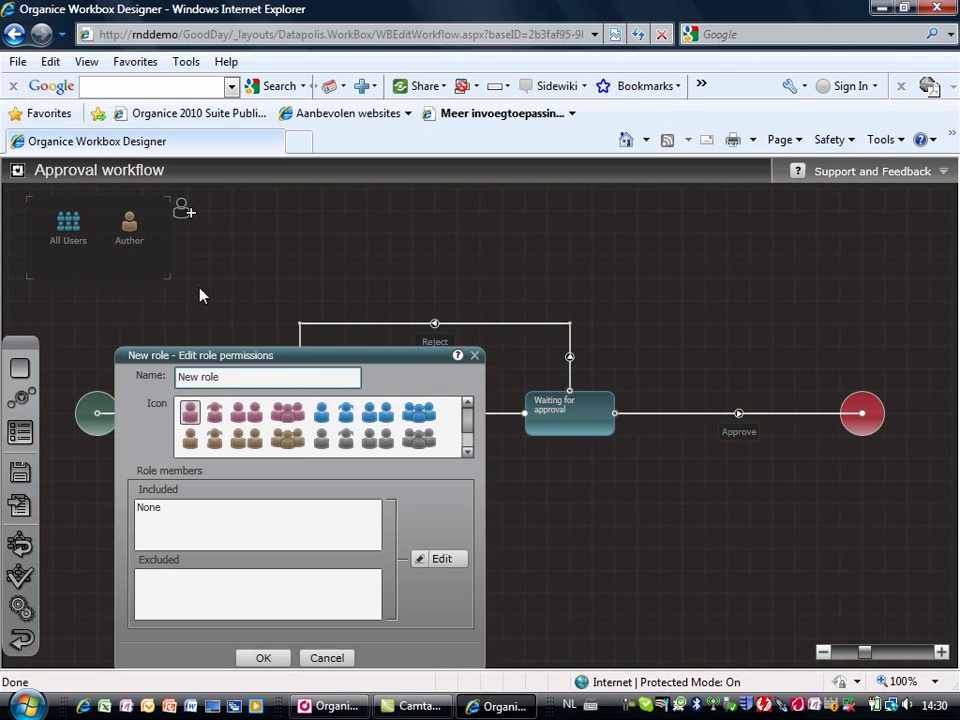
left_click_drag(229, 377, 158, 377)
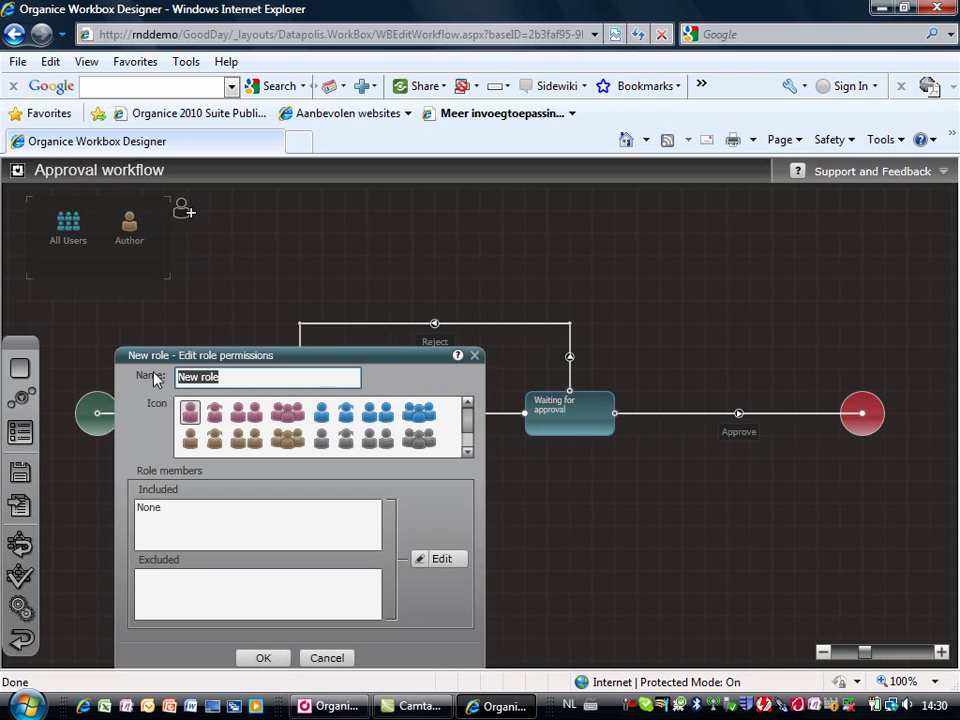
type("Approver")
left_click(322, 418)
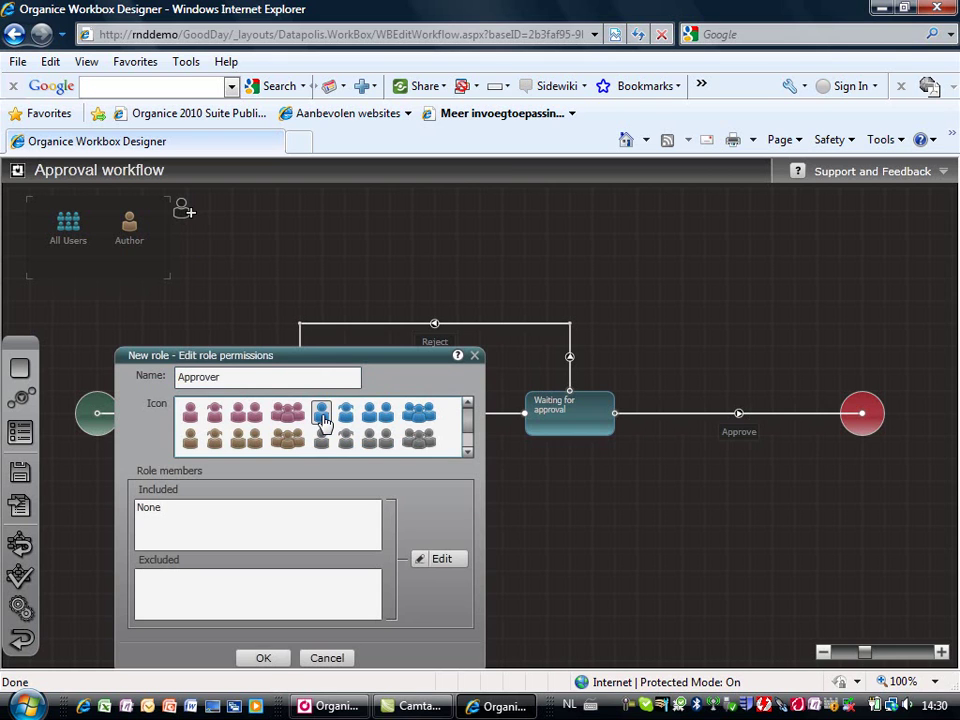
Make the searched domain user the Approver role's only included member and save the role
left_click(441, 561)
type("pjoh")
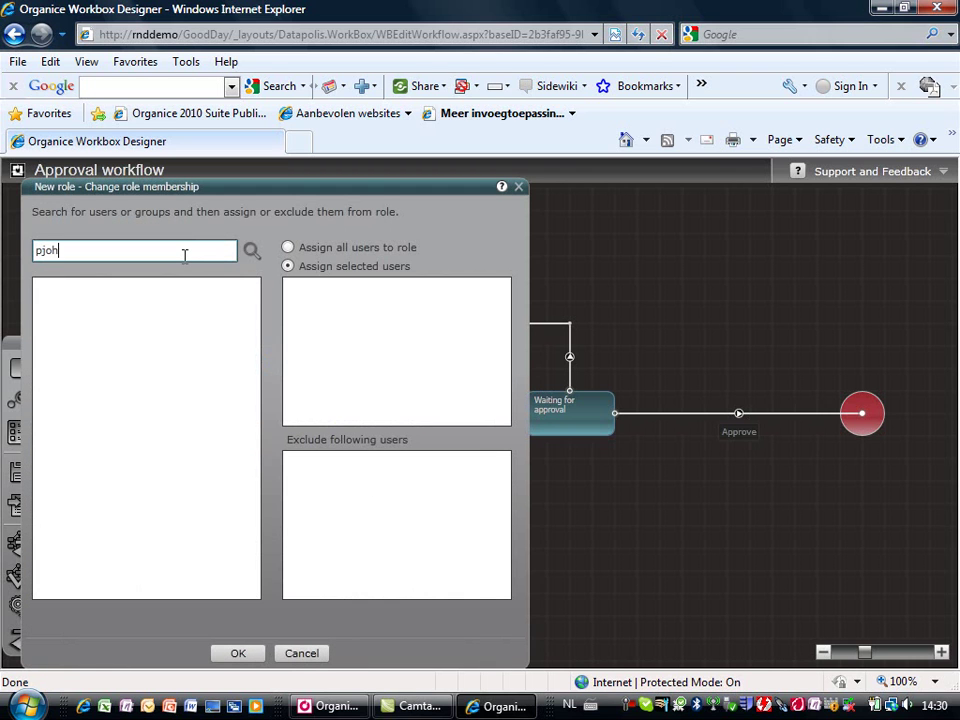
left_click(250, 252)
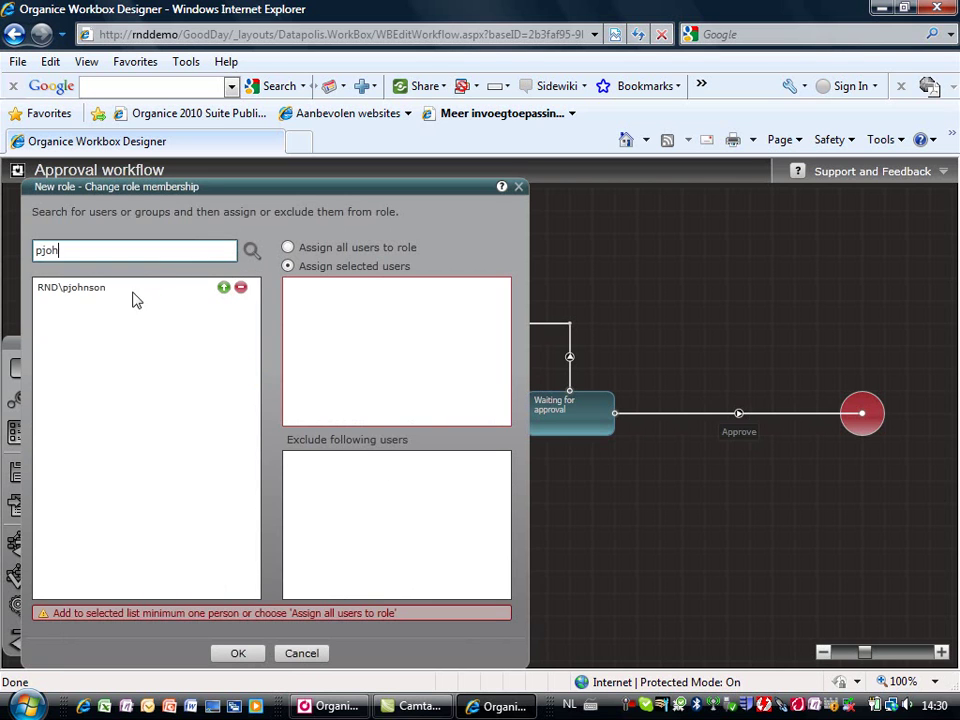
left_click(223, 288)
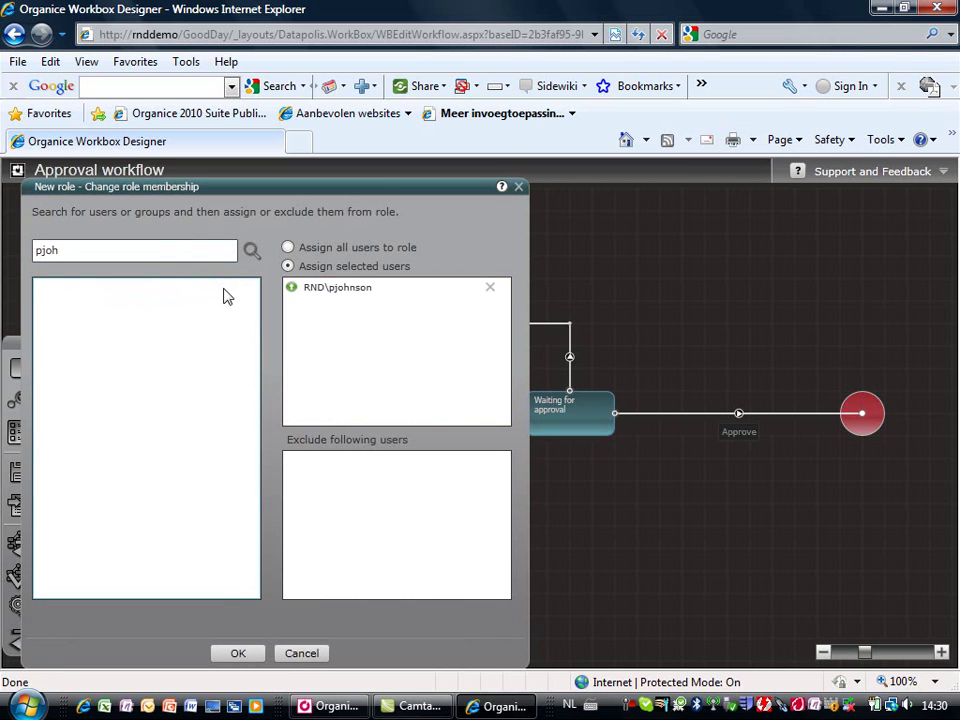
left_click(240, 655)
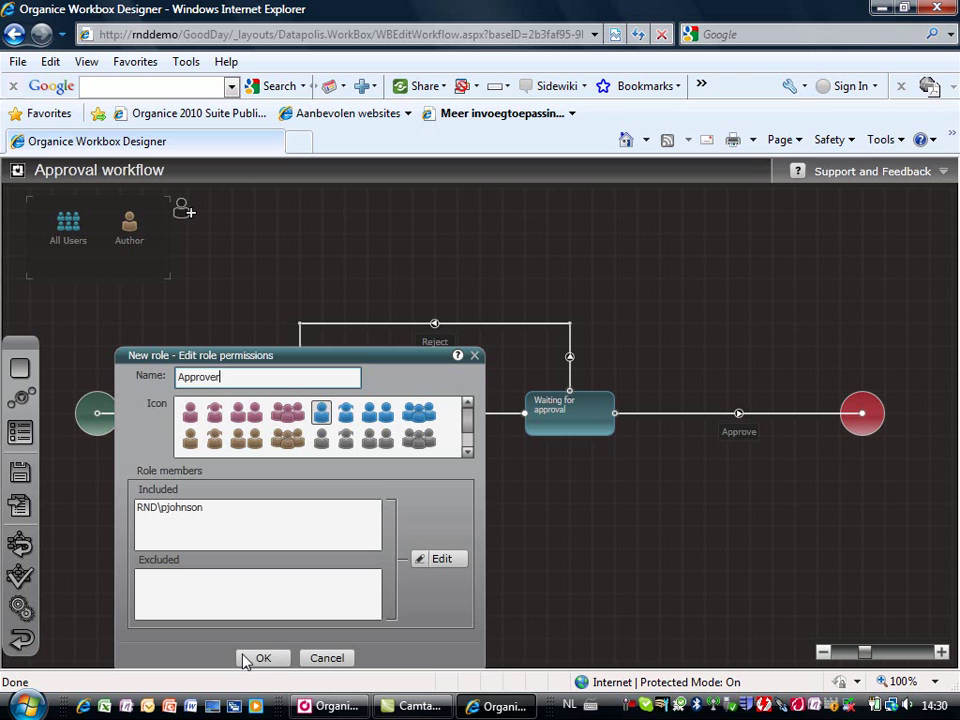
left_click(278, 660)
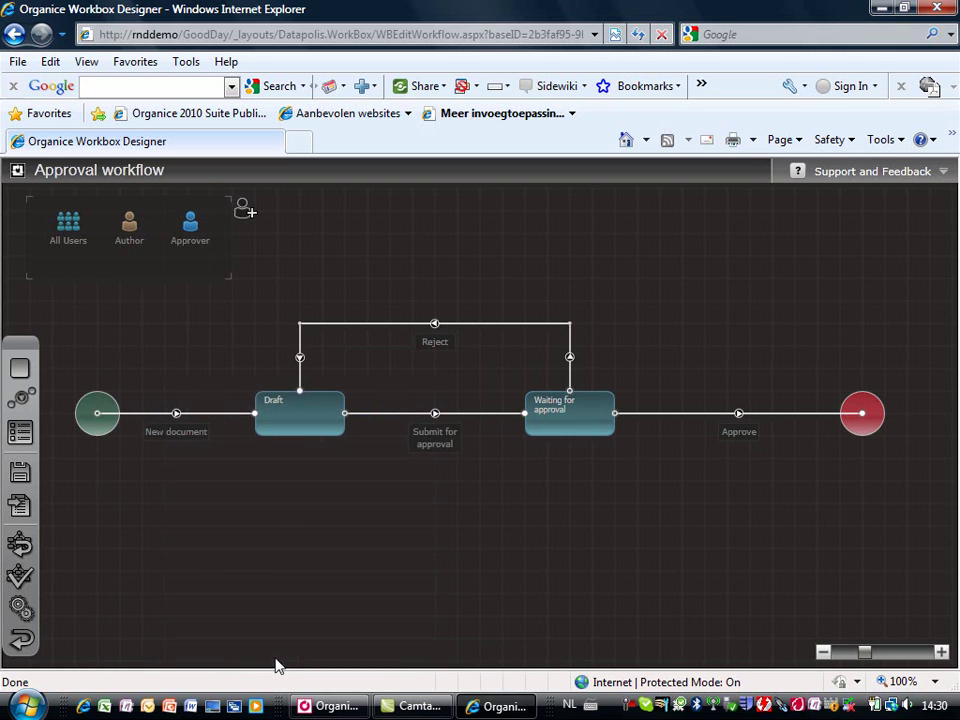
Assign the Approver role to the Approve transition and the Reject transition
left_click_drag(190, 228, 580, 295)
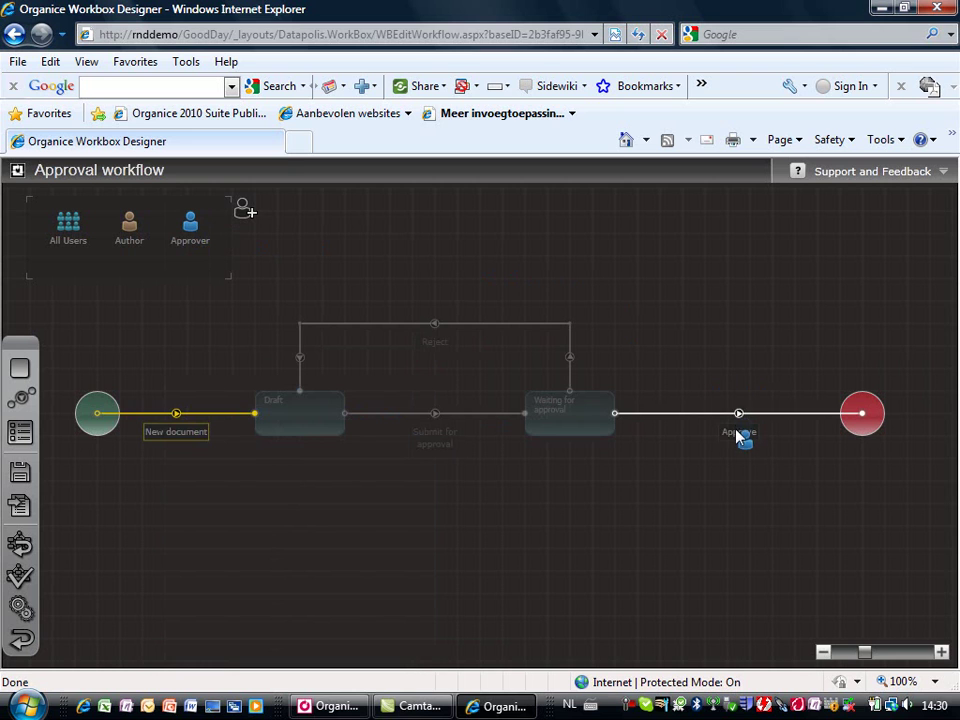
left_click_drag(580, 295, 740, 434)
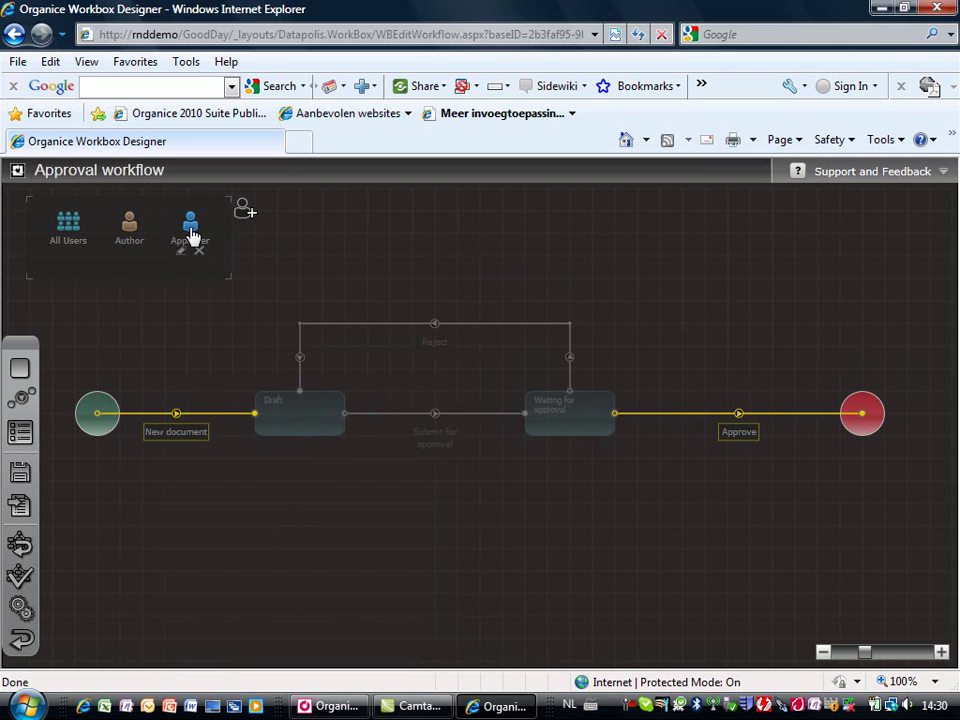
left_click_drag(192, 236, 430, 347)
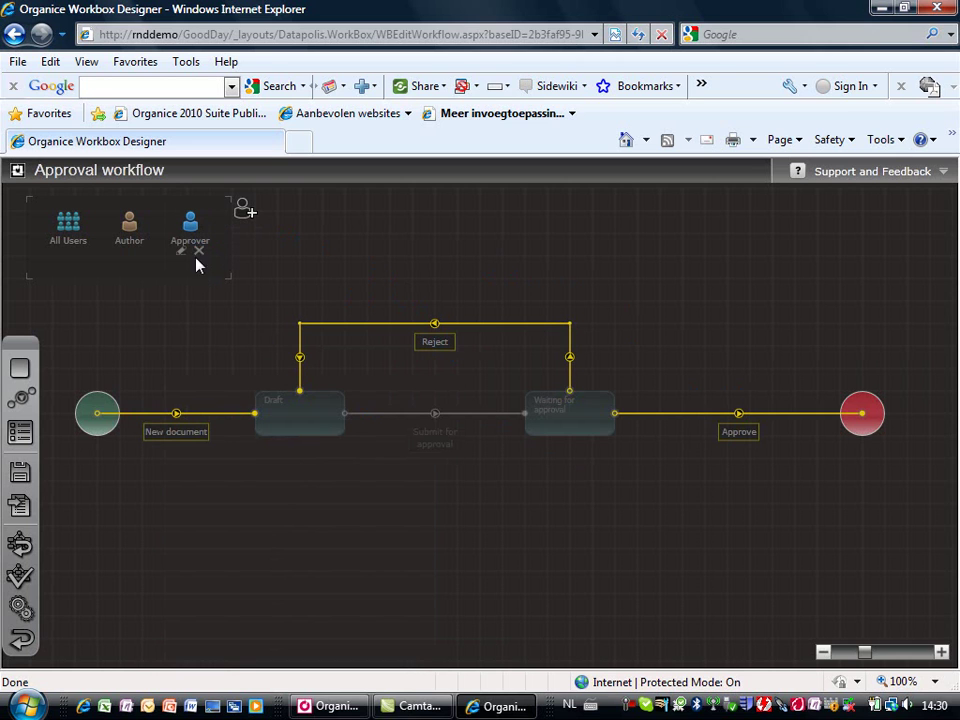
Enable Manual initialization in the Approval workflow's properties
left_click(20, 610)
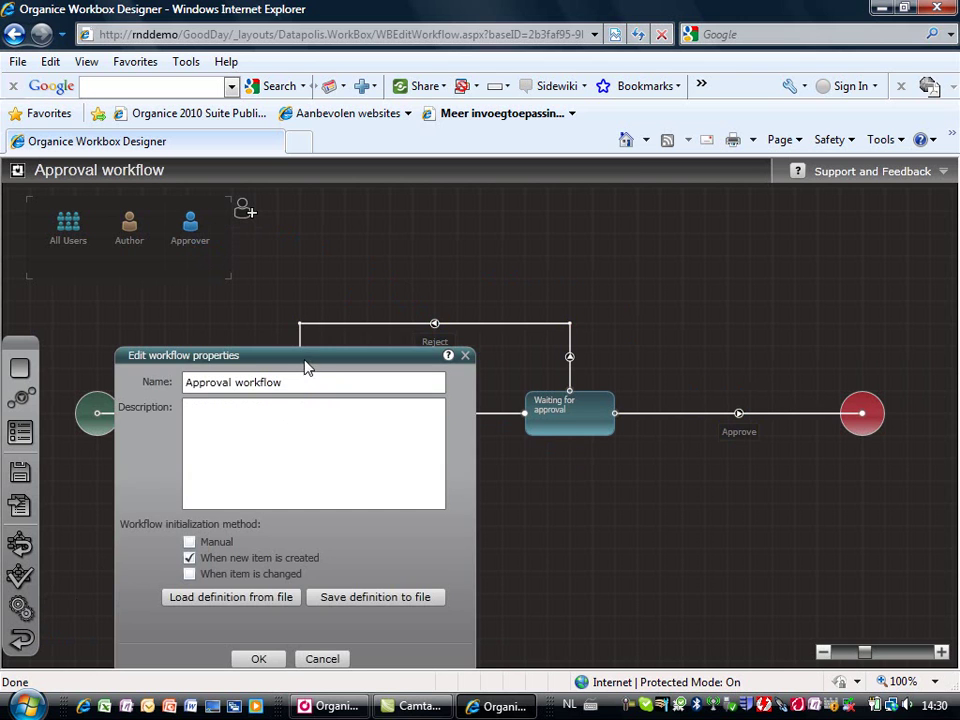
left_click_drag(307, 368, 371, 255)
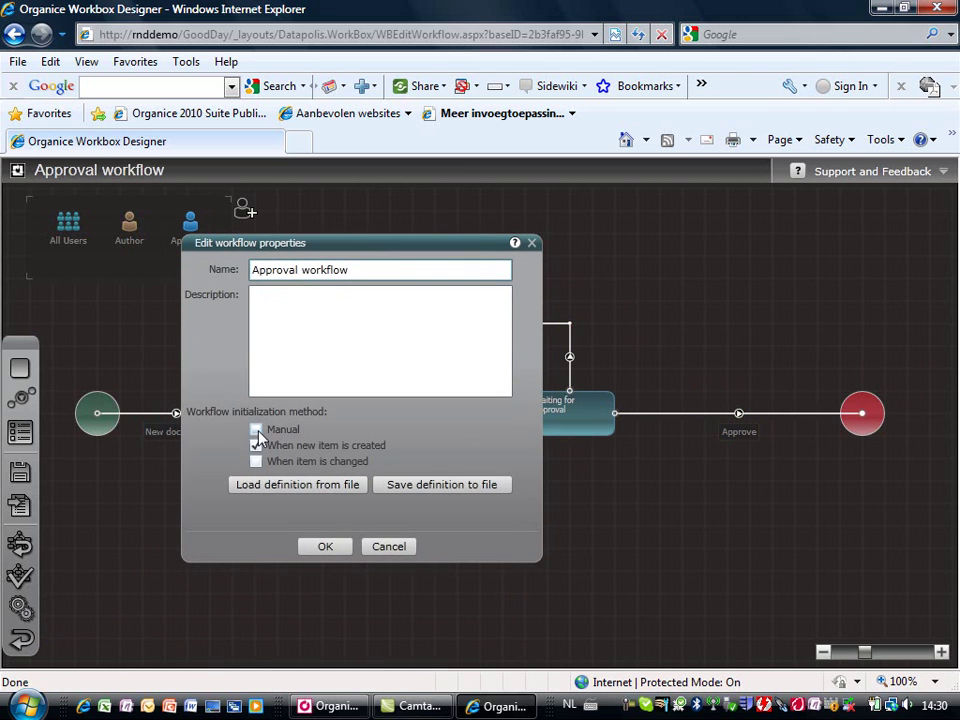
left_click(256, 429)
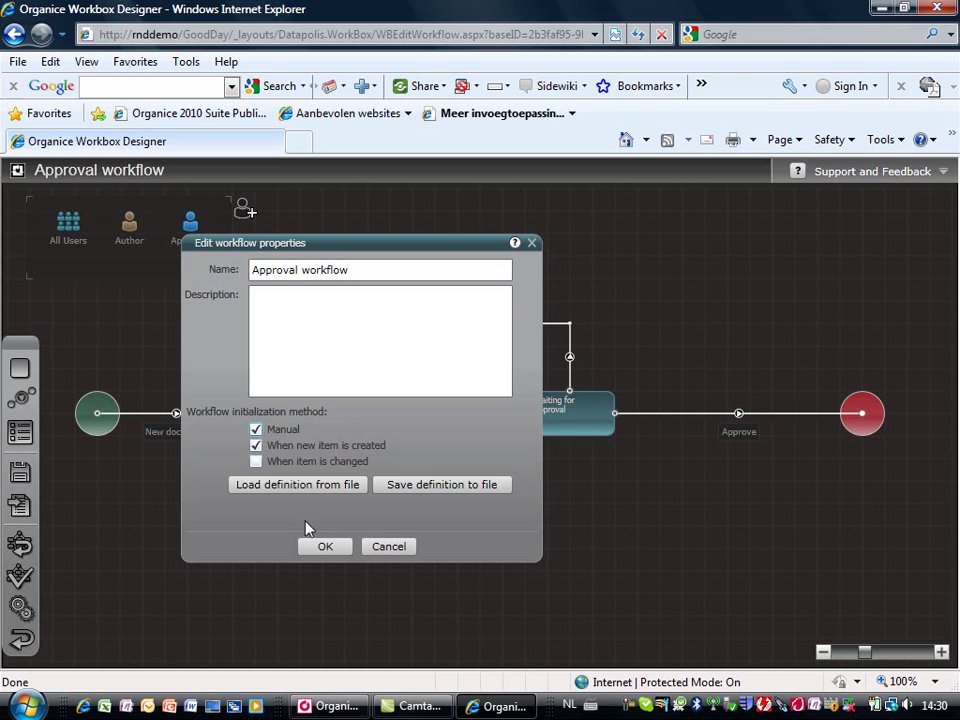
left_click(325, 548)
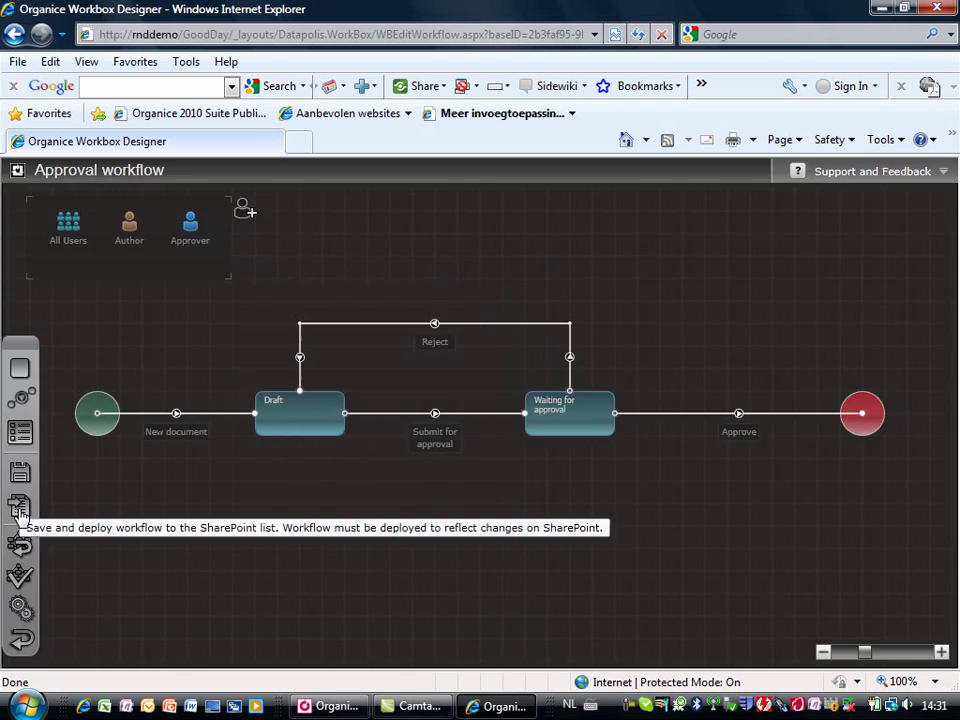
Save and deploy the Approval workflow, return to Workbox settings, and close the browser
left_click(21, 512)
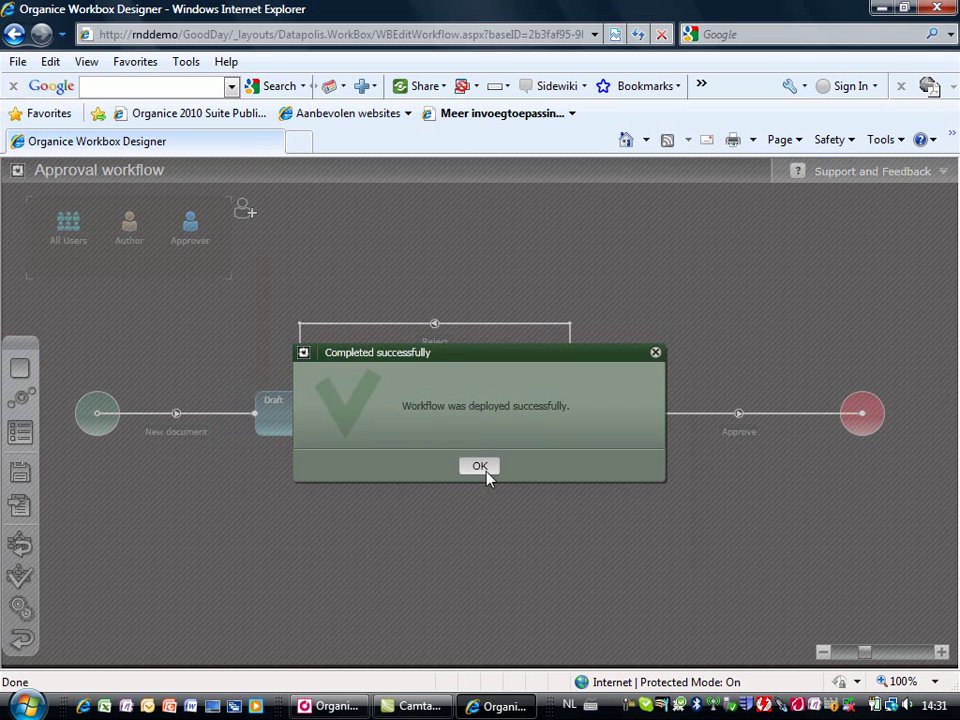
left_click(480, 467)
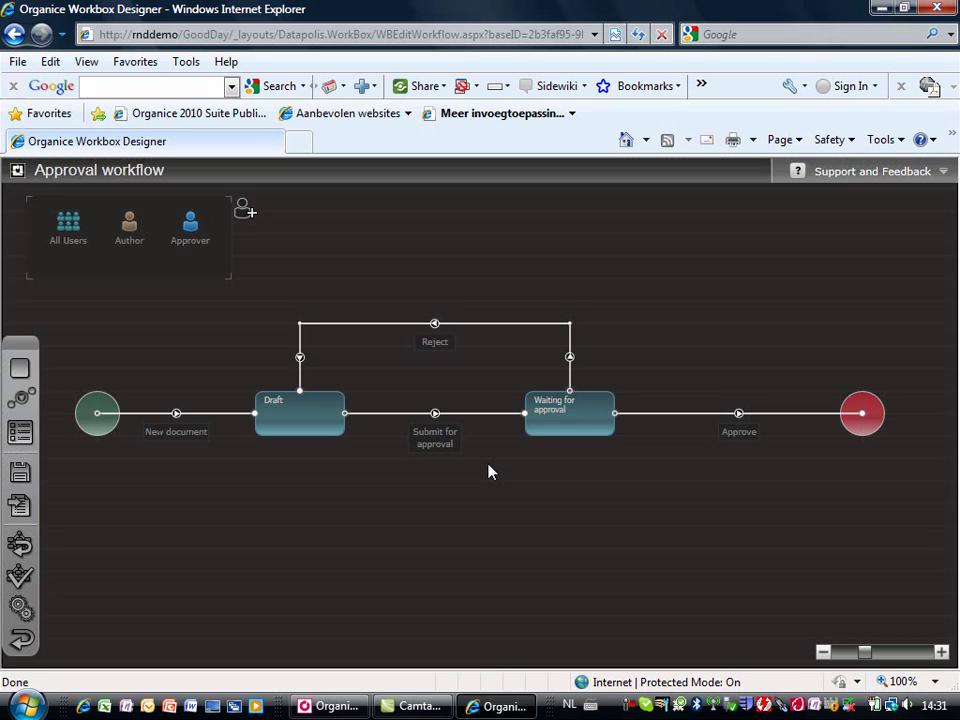
left_click(21, 640)
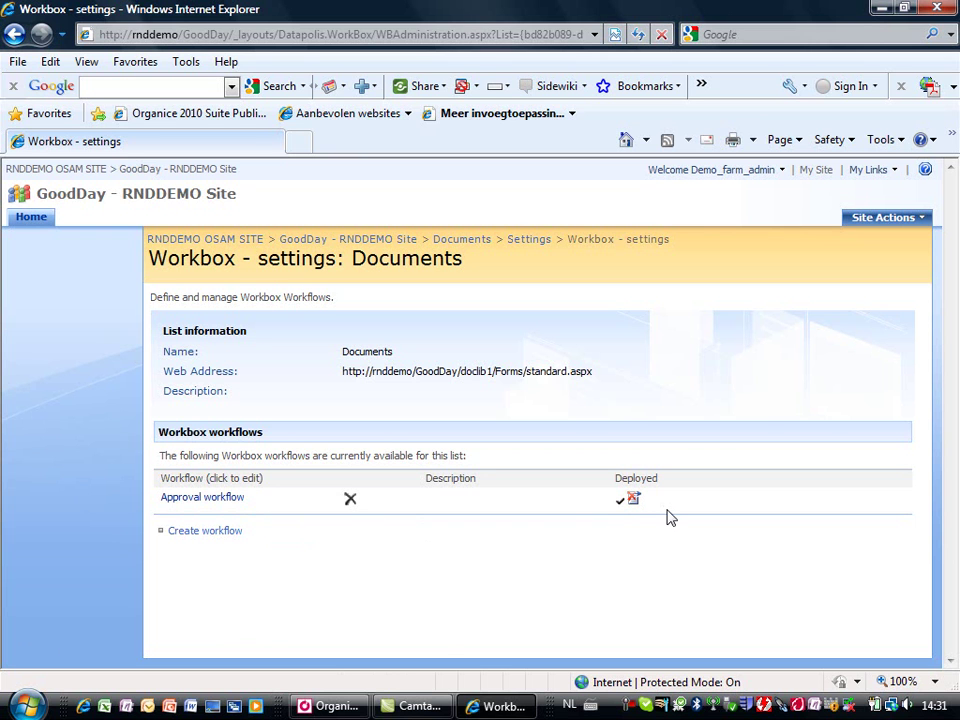
left_click(937, 9)
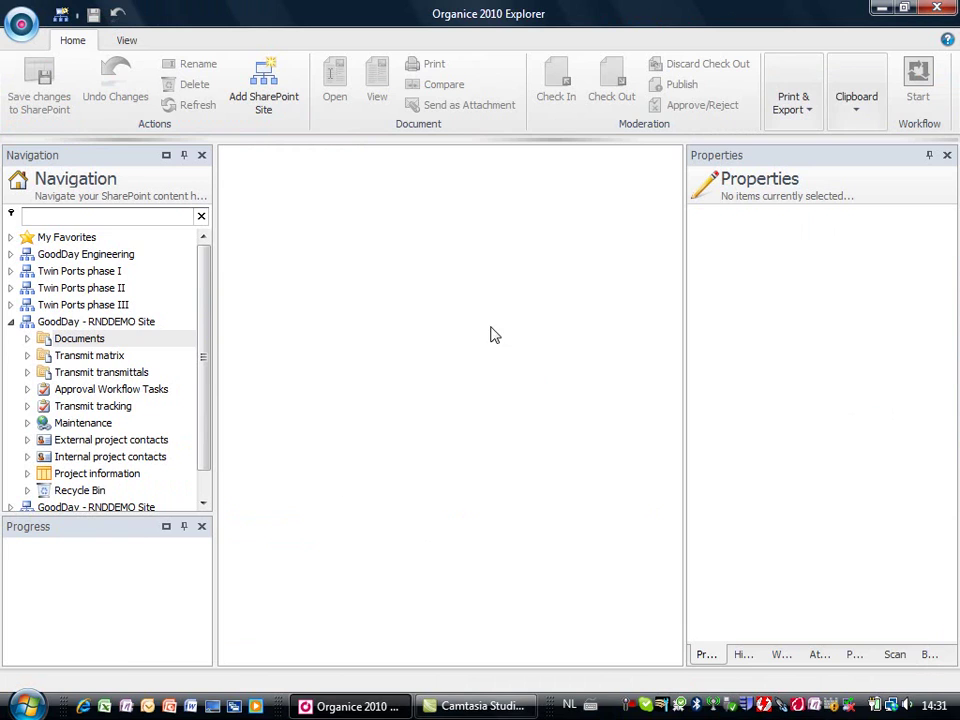